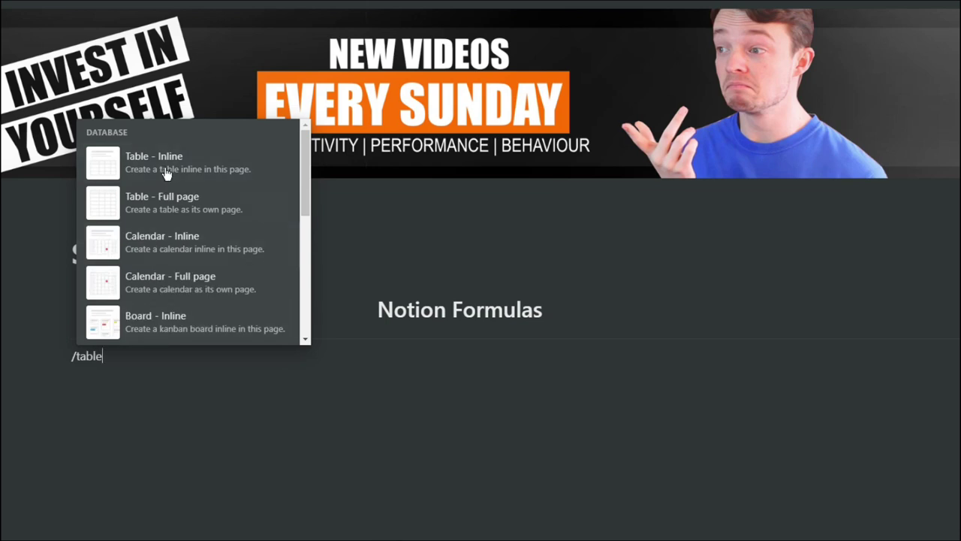
Insert an inline table below the Notion Formulas heading and narrow its Name column.
{"action": "left_click", "coordinate": [166, 173]}
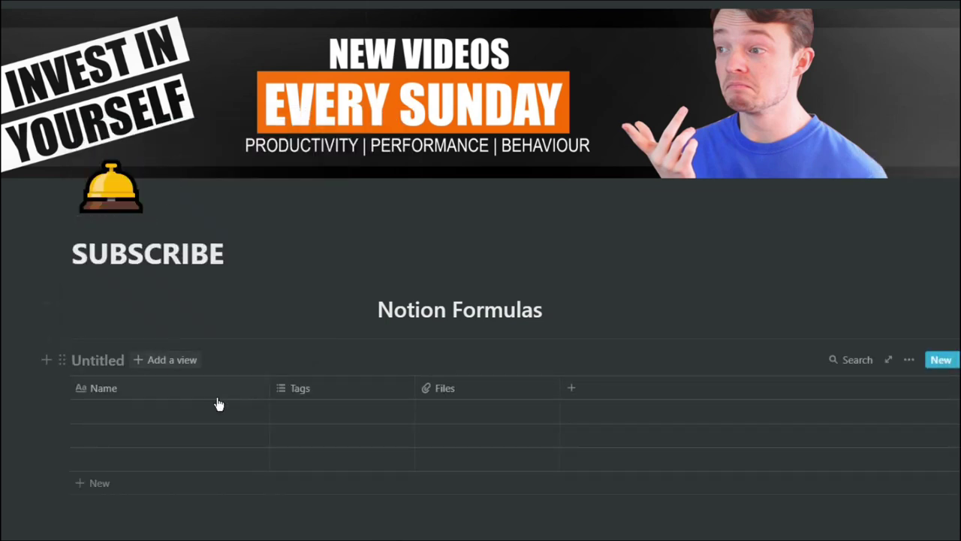
{"action": "left_click_drag", "start_coordinate": [266, 396], "coordinate": [178, 396]}
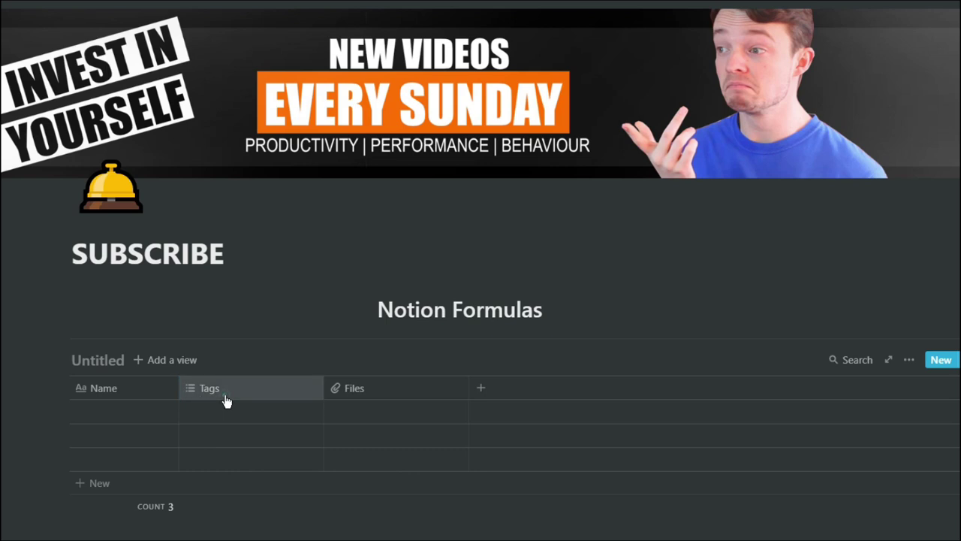
Convert the Tags and Files columns to Number properties and rename them Number 1 and Number 2.
{"action": "left_click", "coordinate": [227, 396]}
{"action": "mouse_move", "coordinate": [253, 169]}
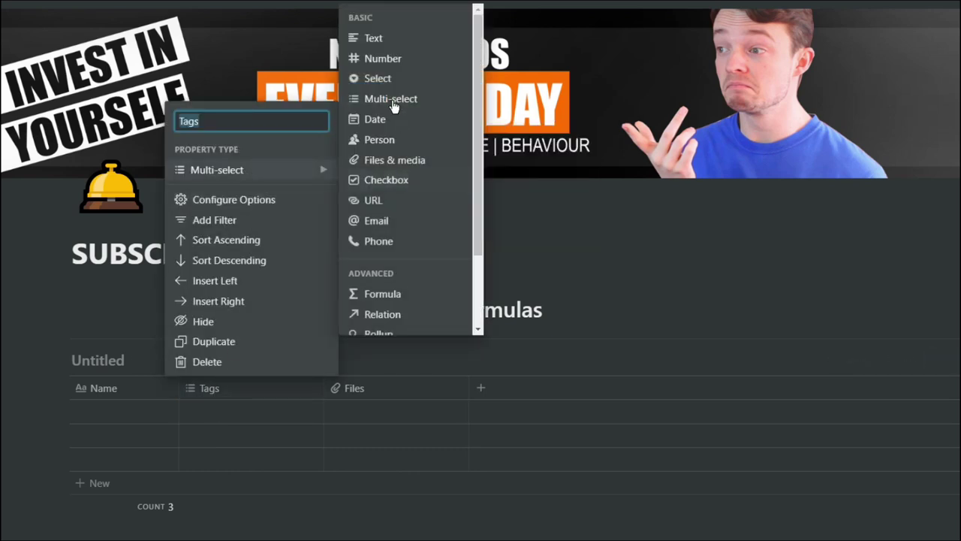
{"action": "left_click", "coordinate": [387, 60]}
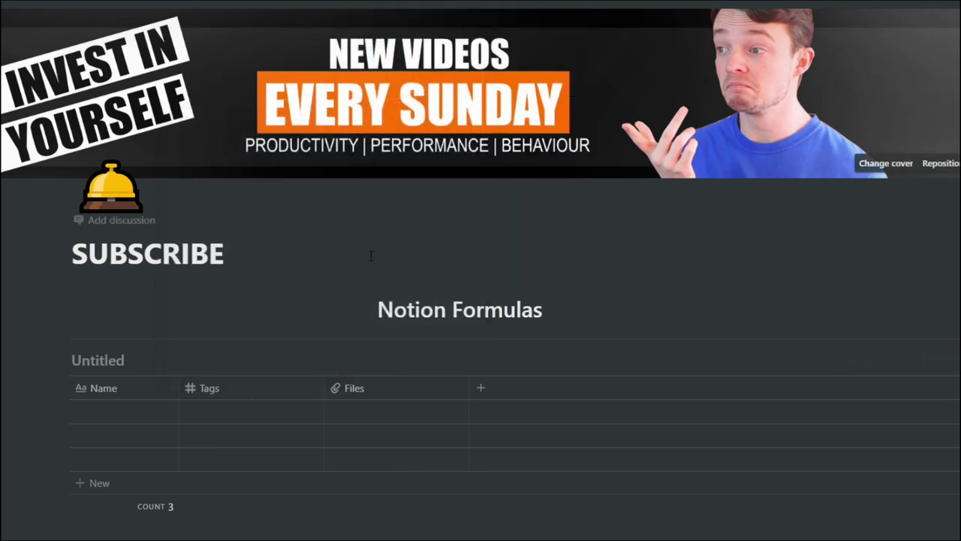
{"action": "left_click", "coordinate": [368, 391]}
{"action": "mouse_move", "coordinate": [375, 194]}
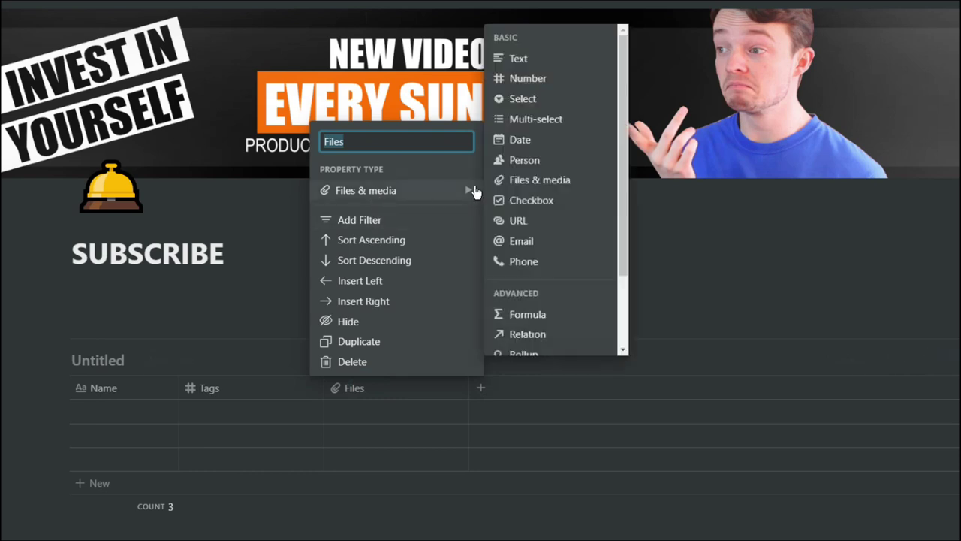
{"action": "left_click", "coordinate": [531, 83]}
{"action": "left_click", "coordinate": [261, 389]}
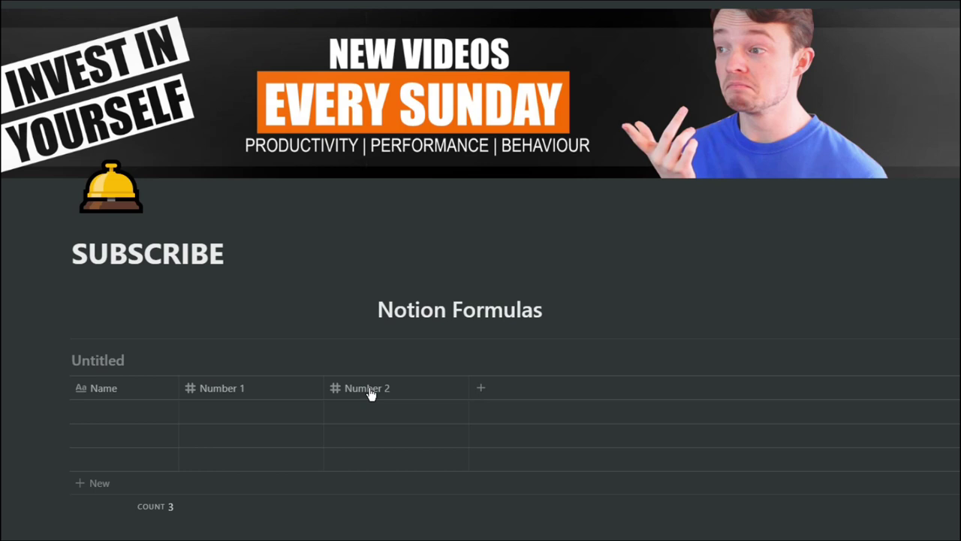
Add a Formula-type property named Formula after Number 2, and narrow the Number 1 and Number 2 columns.
{"action": "left_click", "coordinate": [480, 391]}
{"action": "left_click", "coordinate": [508, 190]}
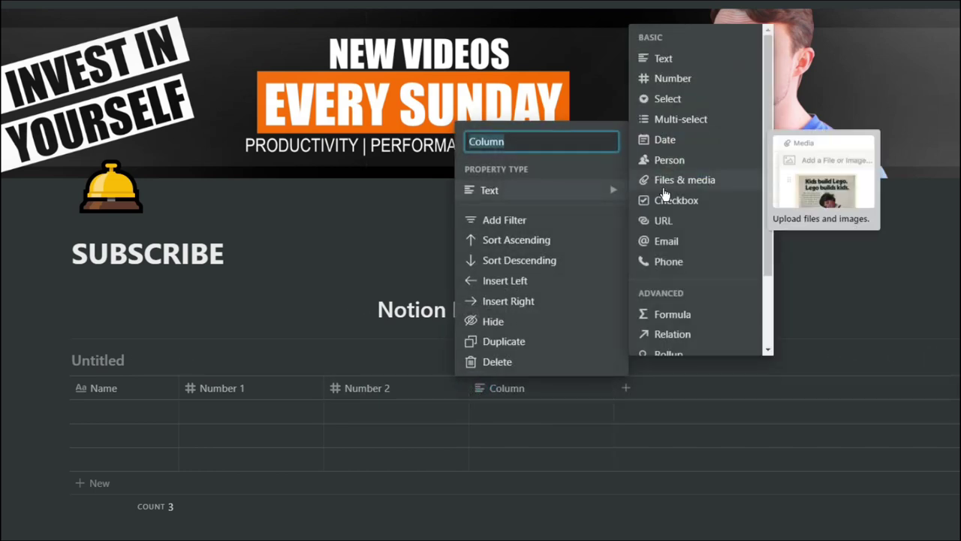
{"action": "left_click", "coordinate": [670, 313]}
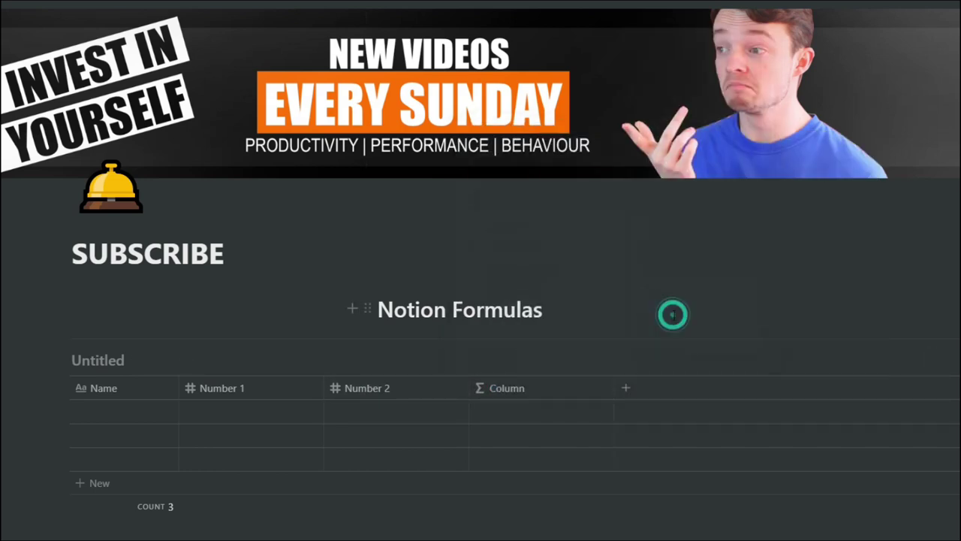
{"action": "left_click", "coordinate": [516, 390]}
{"action": "type", "text": "Formula"}
{"action": "key", "text": "Return"}
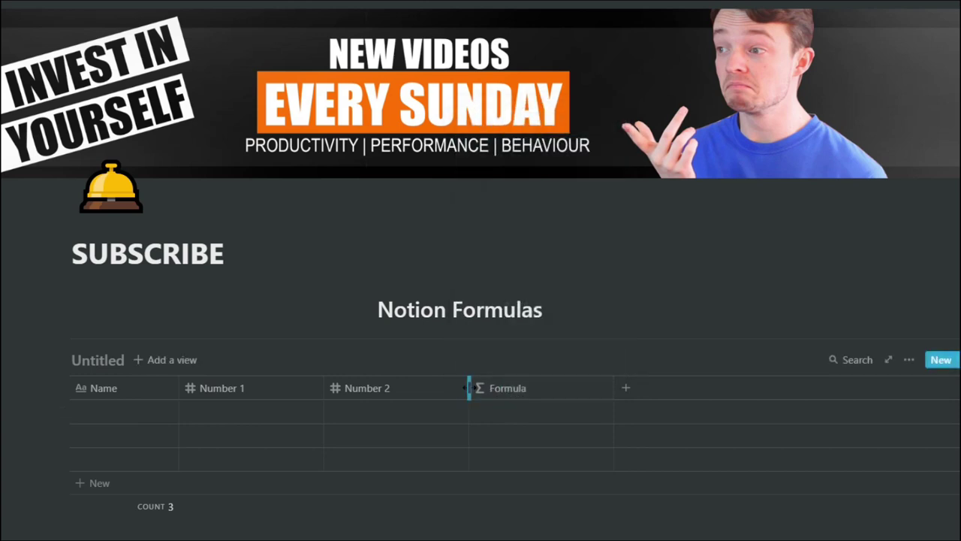
{"action": "left_click_drag", "start_coordinate": [469, 387], "coordinate": [417, 387]}
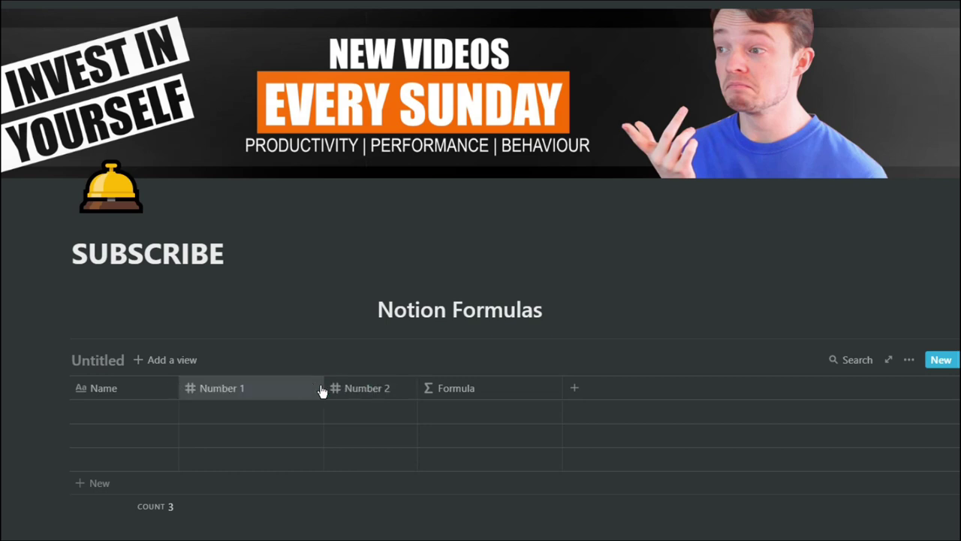
{"action": "left_click_drag", "start_coordinate": [322, 389], "coordinate": [262, 389]}
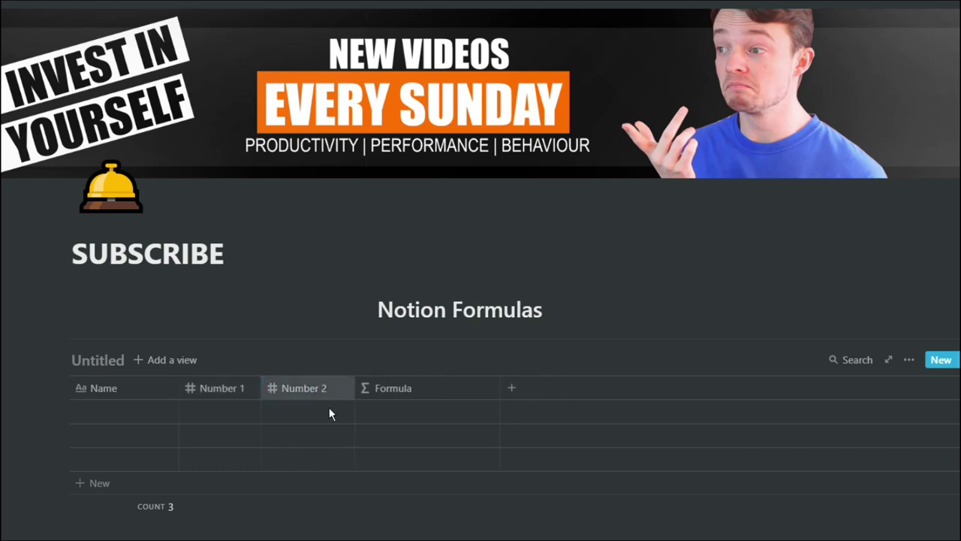
Open the Formula column's editor and examine its available properties, constants, operators and functions.
{"action": "left_click", "coordinate": [396, 412]}
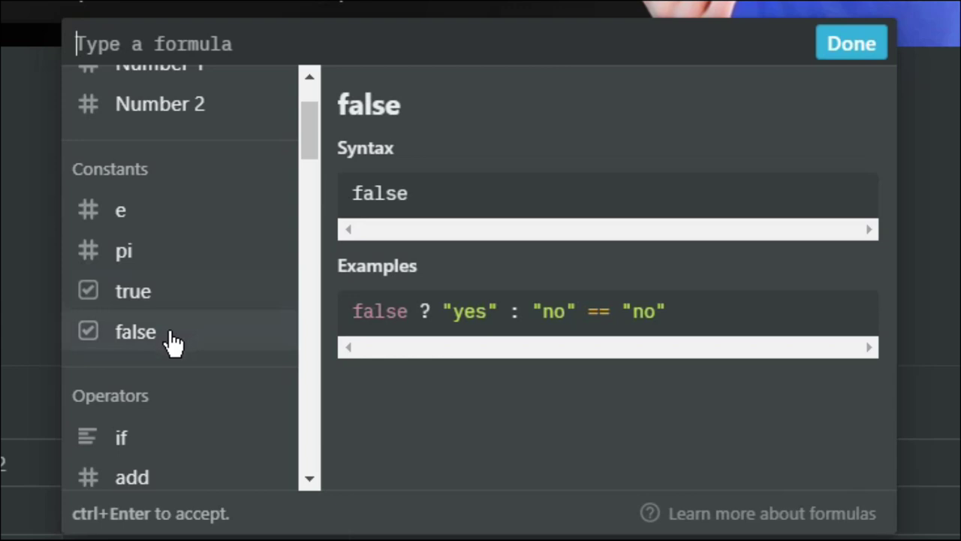
{"action": "scroll", "coordinate": [172, 343], "scroll_direction": "down", "scroll_amount": 5}
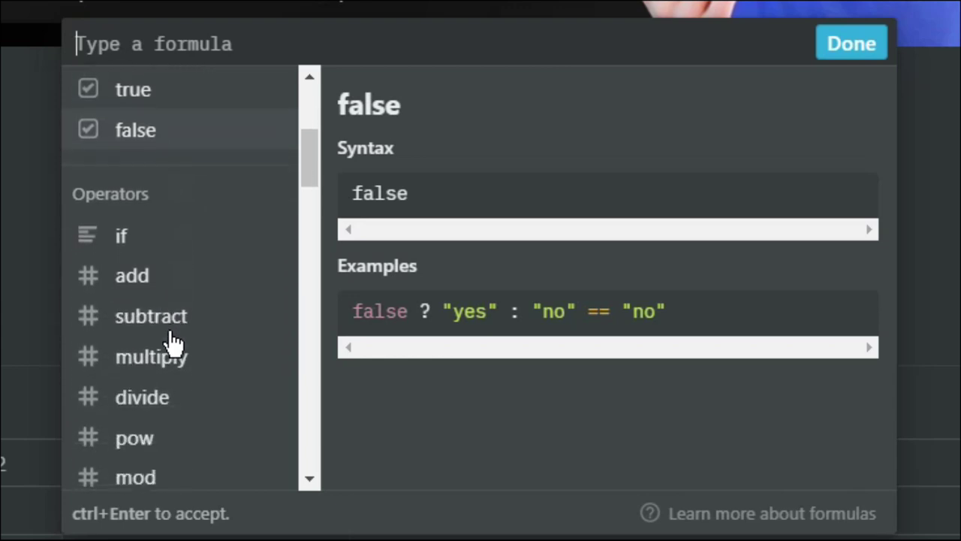
{"action": "scroll", "coordinate": [172, 343], "scroll_direction": "down", "scroll_amount": 1}
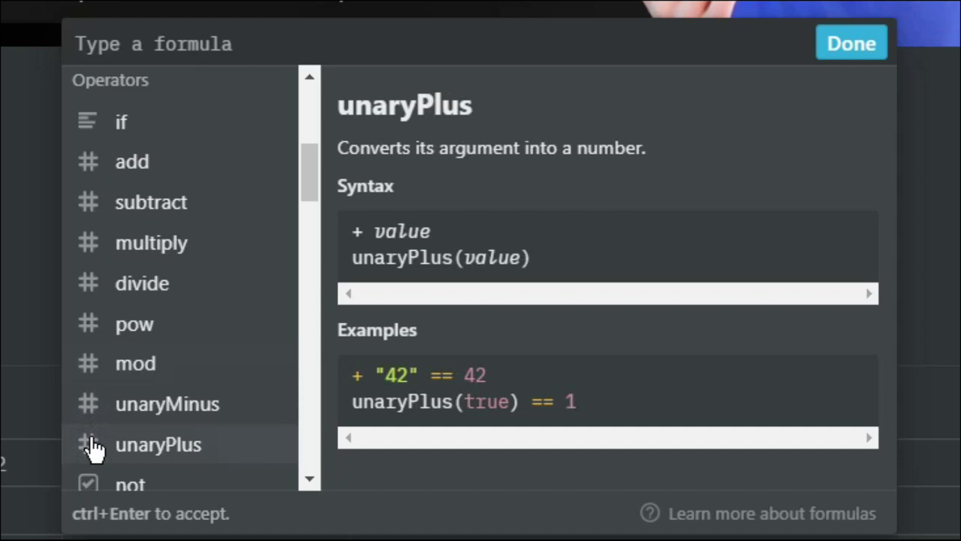
{"action": "scroll", "coordinate": [94, 448], "scroll_direction": "down", "scroll_amount": 5}
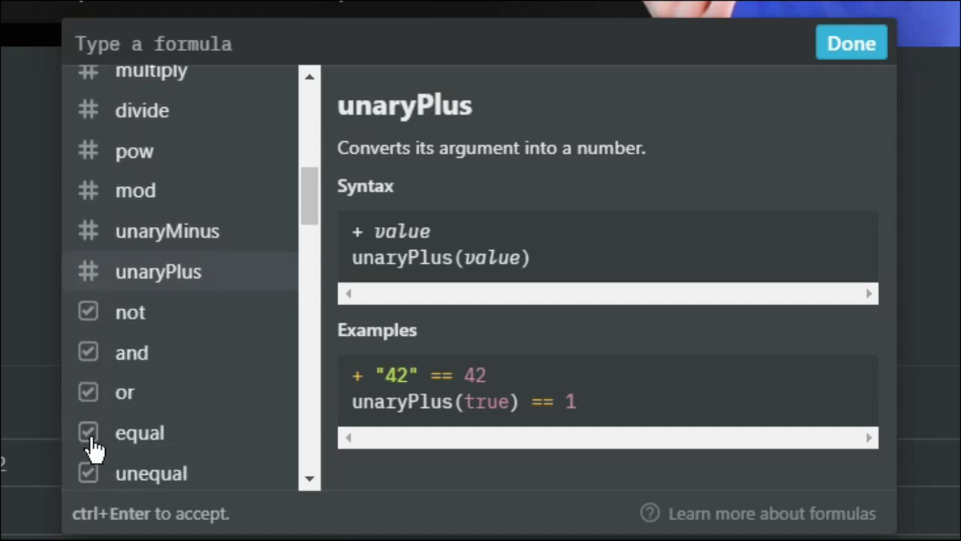
{"action": "scroll", "coordinate": [94, 448], "scroll_direction": "down", "scroll_amount": 6}
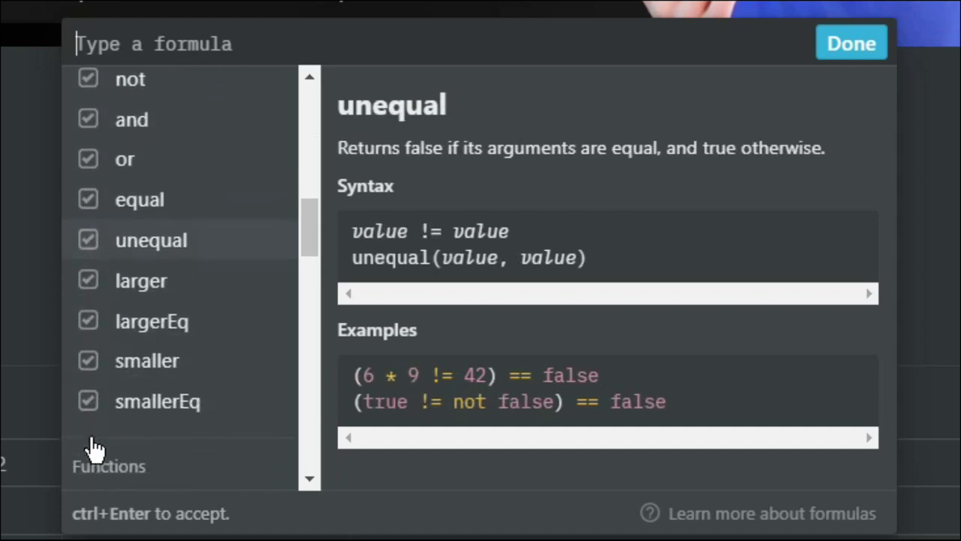
{"action": "scroll", "coordinate": [94, 448], "scroll_direction": "down", "scroll_amount": 7}
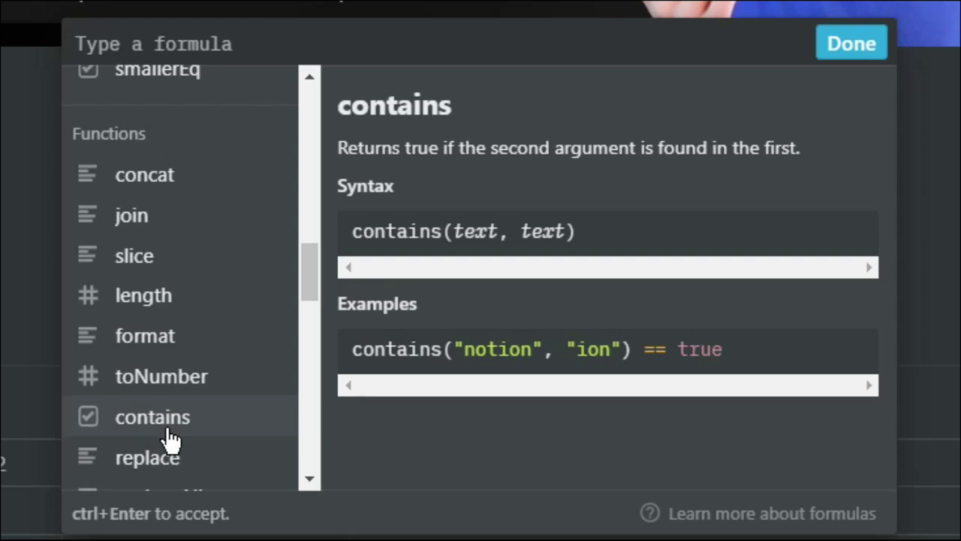
{"action": "scroll", "coordinate": [172, 442], "scroll_direction": "down", "scroll_amount": 1}
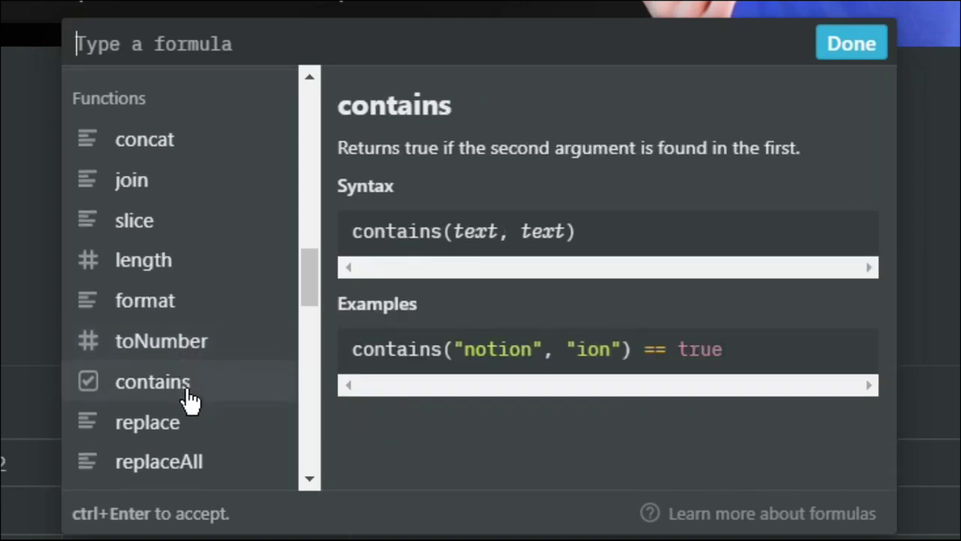
{"action": "scroll", "coordinate": [189, 400], "scroll_direction": "down", "scroll_amount": 5}
{"action": "scroll", "coordinate": [190, 400], "scroll_direction": "down", "scroll_amount": 6}
{"action": "scroll", "coordinate": [189, 400], "scroll_direction": "down", "scroll_amount": 10}
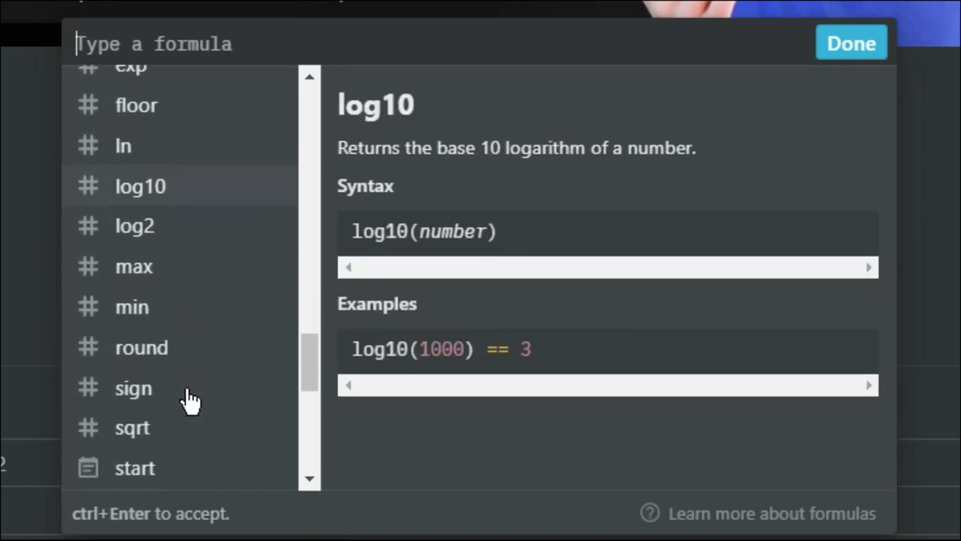
{"action": "scroll", "coordinate": [189, 400], "scroll_direction": "down", "scroll_amount": 8}
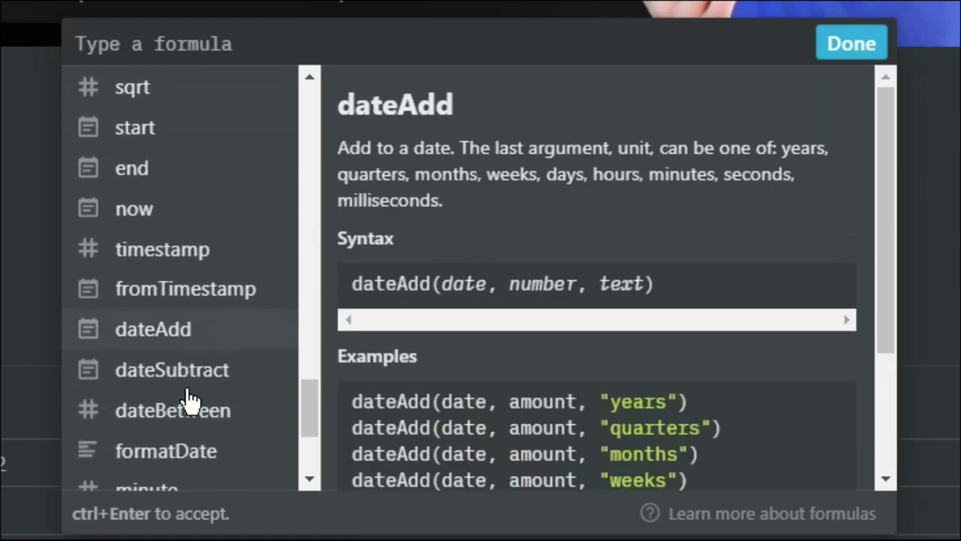
{"action": "scroll", "coordinate": [189, 400], "scroll_direction": "down", "scroll_amount": 1}
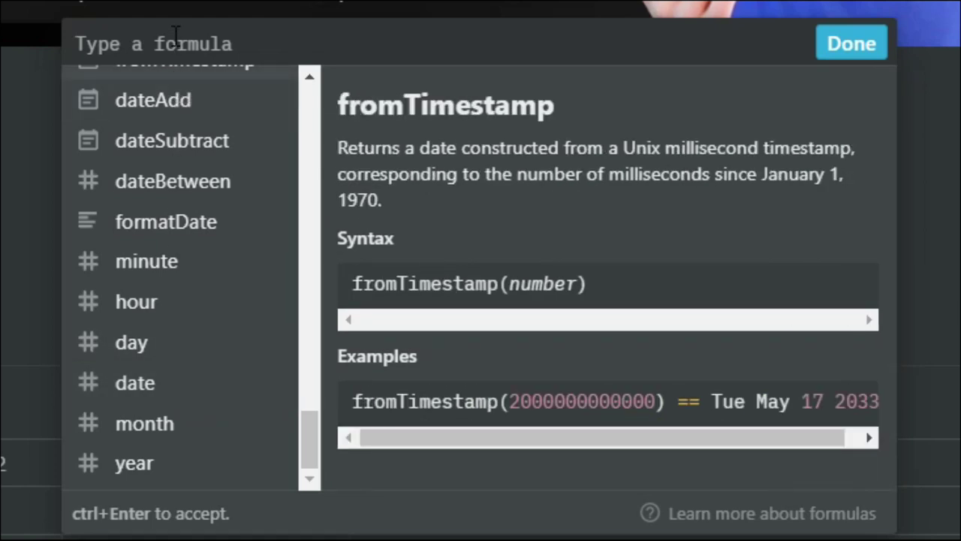
Try the formula 1 + 1 in the Formula column, and change it to 1 * 2.
{"action": "type", "text": "1 + 1"}
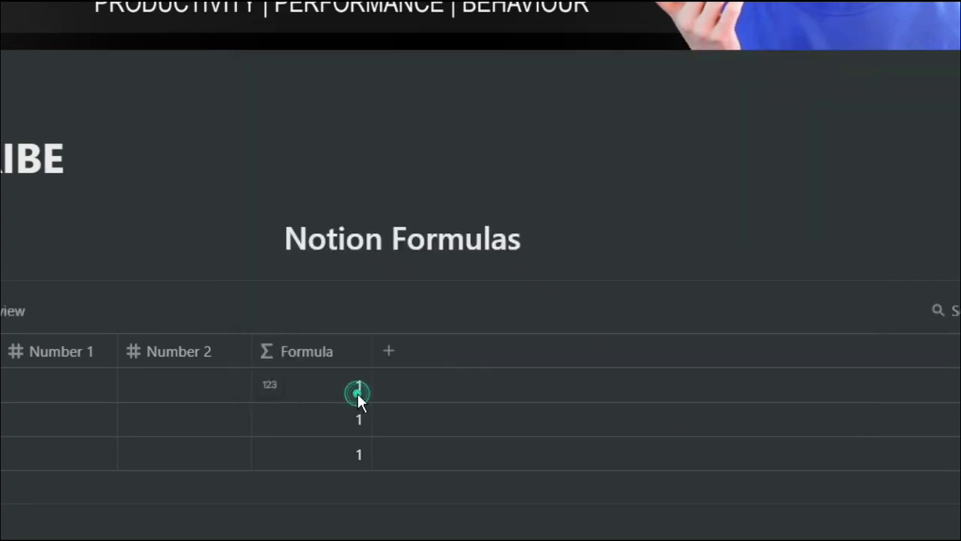
{"action": "left_click", "coordinate": [357, 392]}
{"action": "key", "text": "BackSpace"}
{"action": "type", "text": "2"}
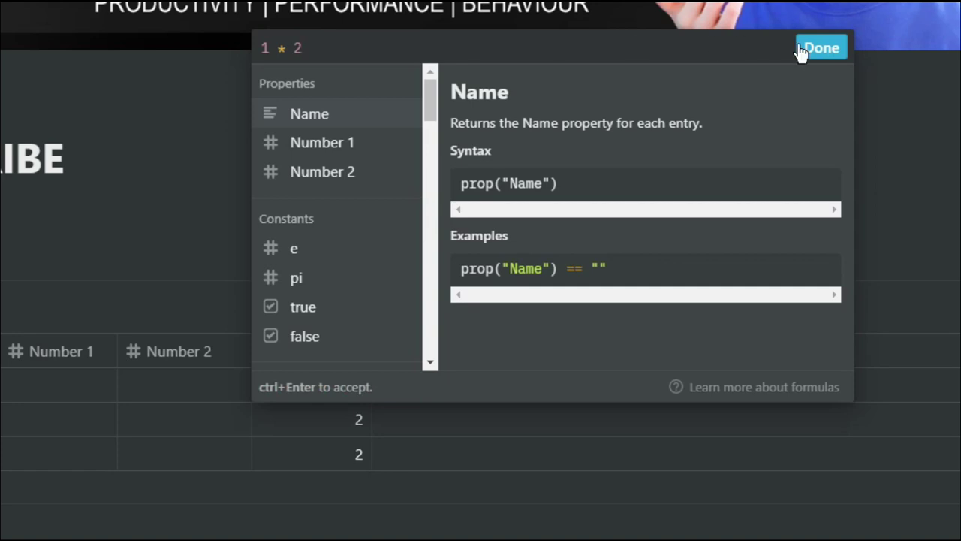
{"action": "left_click", "coordinate": [802, 49]}
Change the multiplication in the column's formula to a division, making it 1 / 2.
{"action": "left_click", "coordinate": [382, 427]}
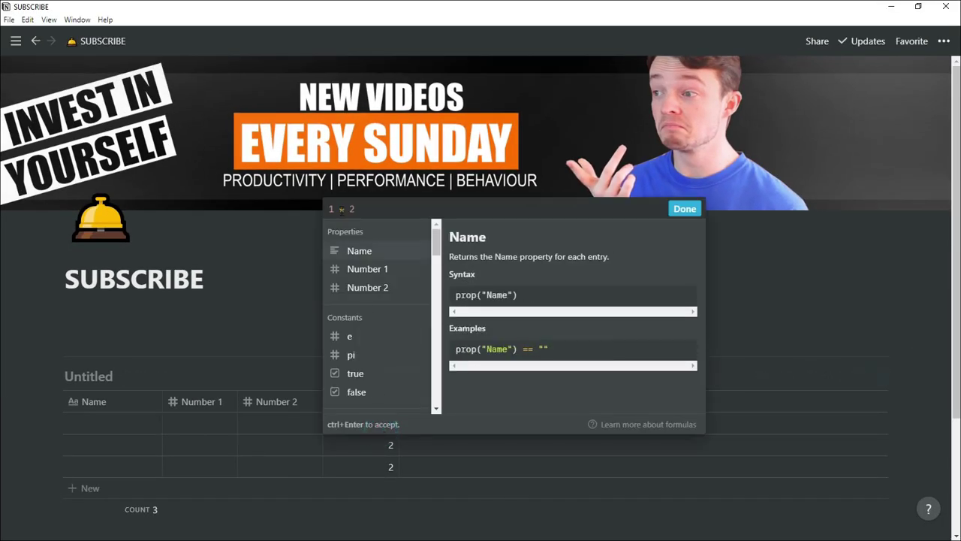
{"action": "left_click", "coordinate": [340, 209]}
{"action": "key", "text": "BackSpace"}
{"action": "type", "text": "/"}
{"action": "left_click", "coordinate": [683, 209]}
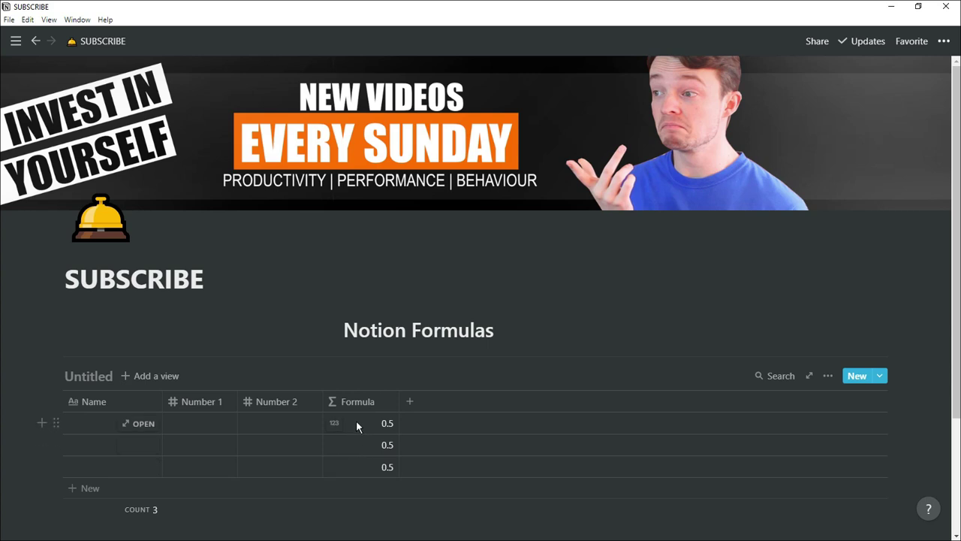
Fill the three rows with 1, 2, 3 under Number 1 and 4, 5, 7 under Number 2.
{"action": "left_click", "coordinate": [215, 423]}
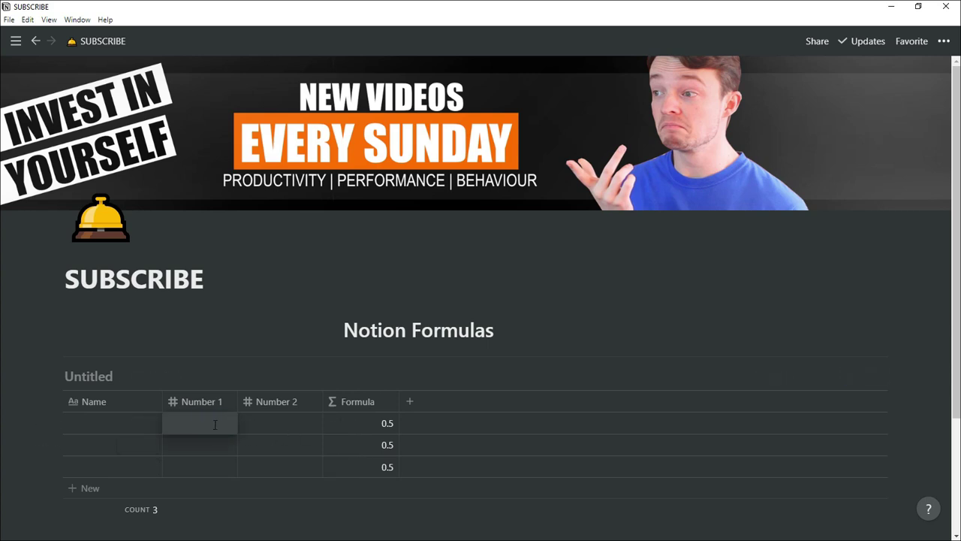
{"action": "type", "text": "1"}
{"action": "key", "text": "Return"}
{"action": "type", "text": "2"}
{"action": "key", "text": "Return"}
{"action": "type", "text": "3"}
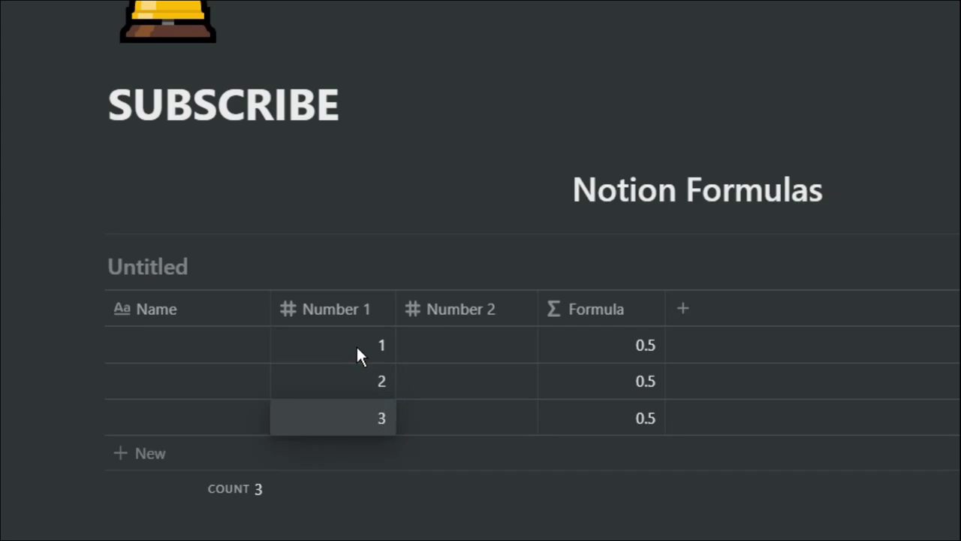
{"action": "left_click", "coordinate": [494, 344]}
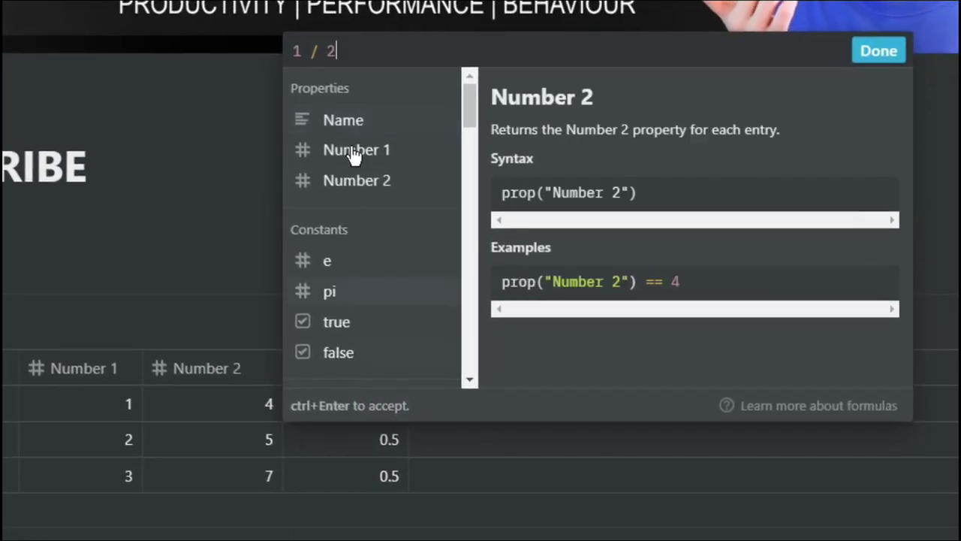
Clear the existing formula in the Formula column and replace it with the Number 1 property.
{"action": "key", "text": "BackSpace"}
{"action": "key", "text": "BackSpace"}
{"action": "key", "text": "BackSpace"}
{"action": "key", "text": "BackSpace"}
{"action": "key", "text": "BackSpace"}
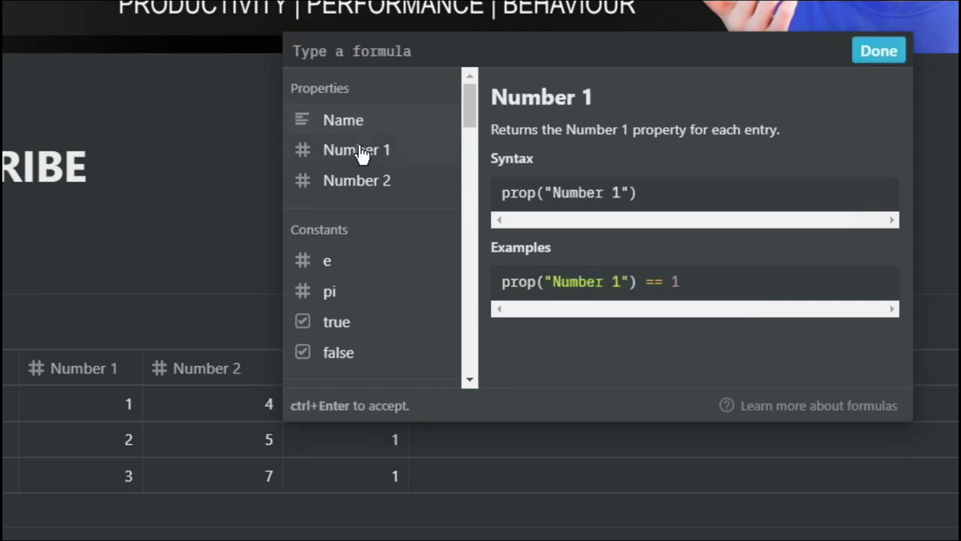
{"action": "left_click", "coordinate": [361, 153]}
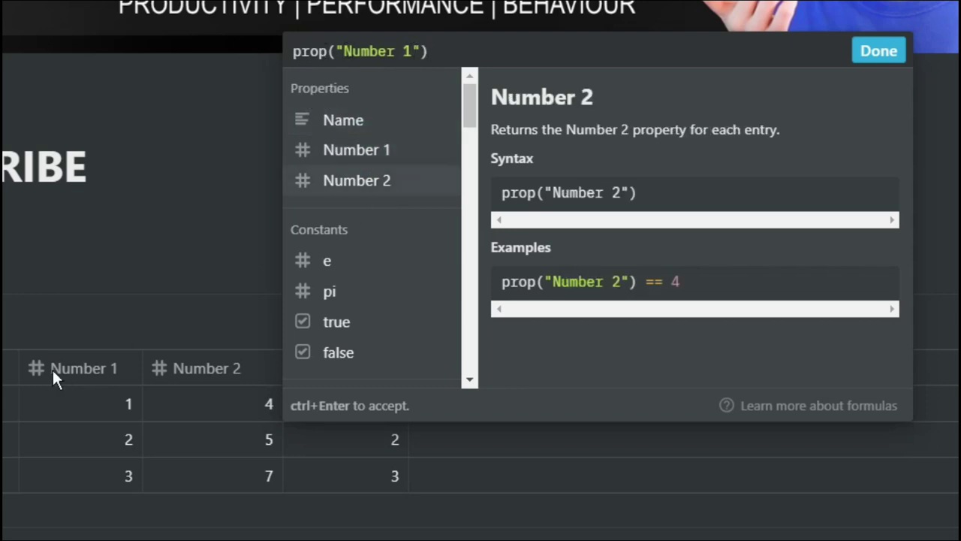
Extend the formula to prop("Number 1") + prop("Number 2") and accept it.
{"action": "left_click", "coordinate": [446, 53]}
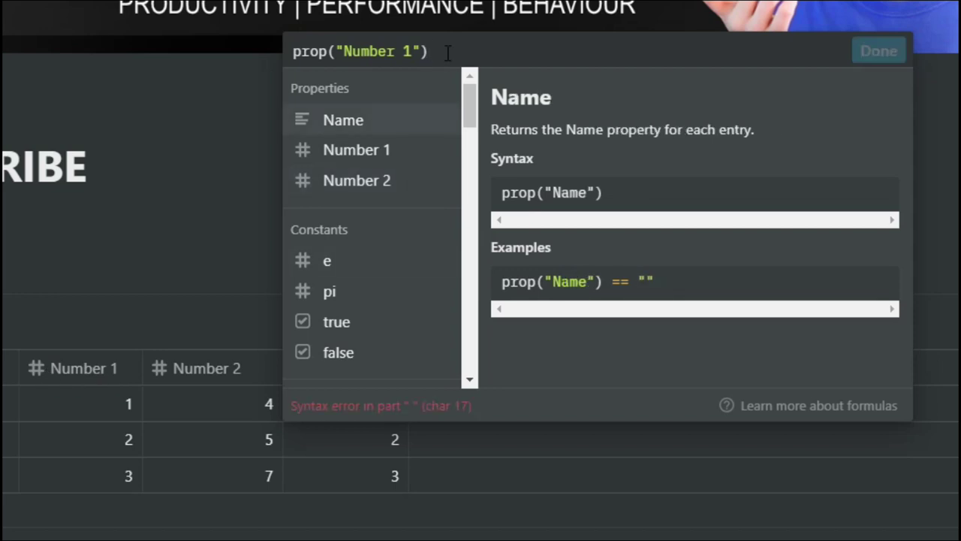
{"action": "type", "text": "+"}
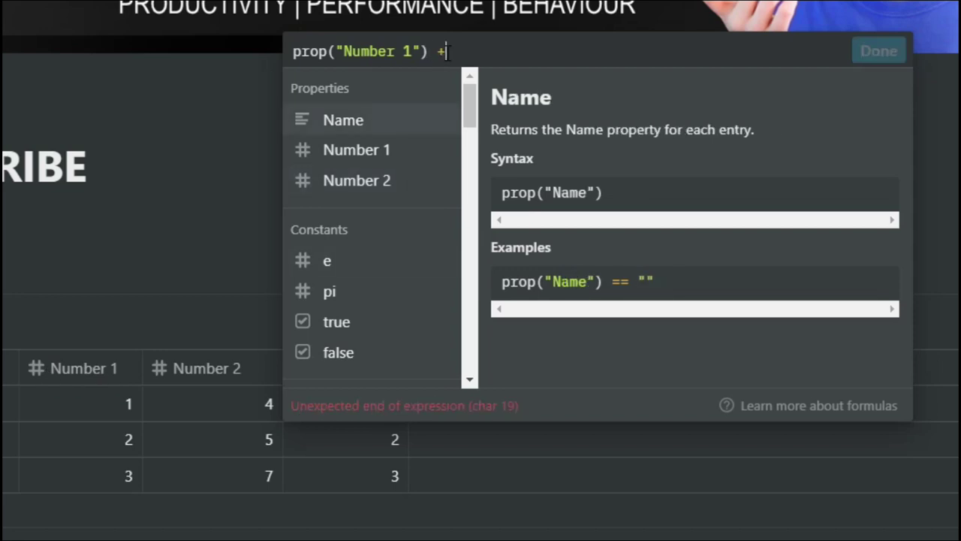
{"action": "left_click", "coordinate": [363, 179]}
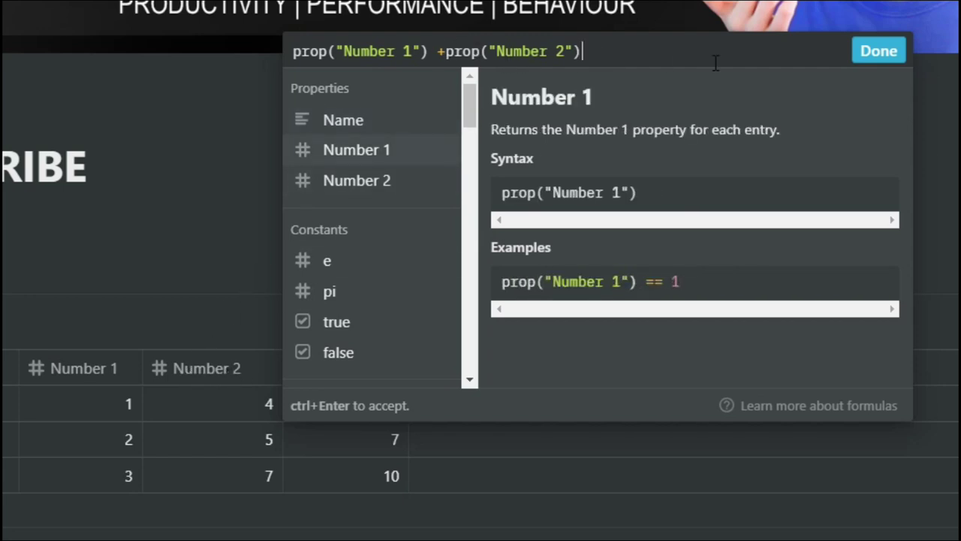
{"action": "left_click", "coordinate": [871, 56]}
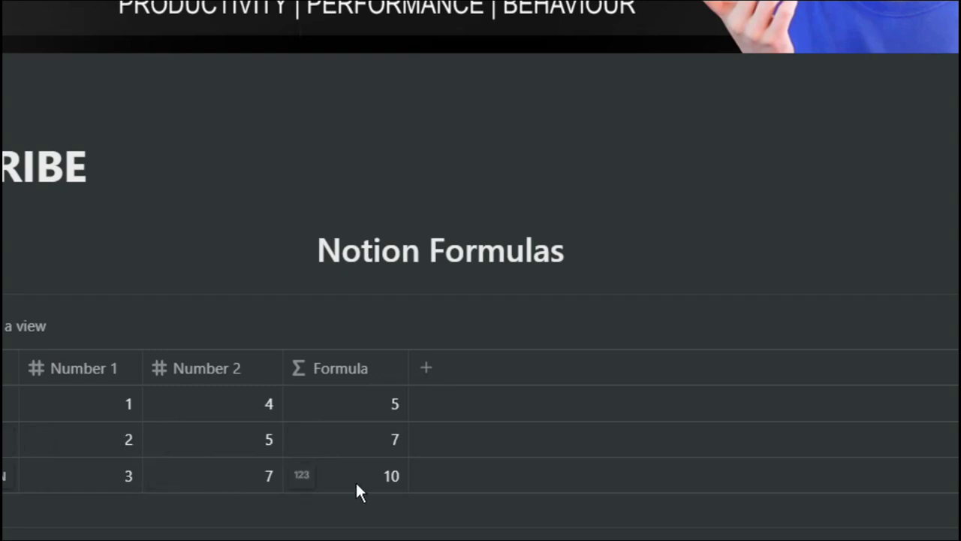
Change the Formula column to subtract Number 2 from Number 1, using prop("Number 1") - prop("Number 2"), and accept it.
{"action": "left_click", "coordinate": [356, 371]}
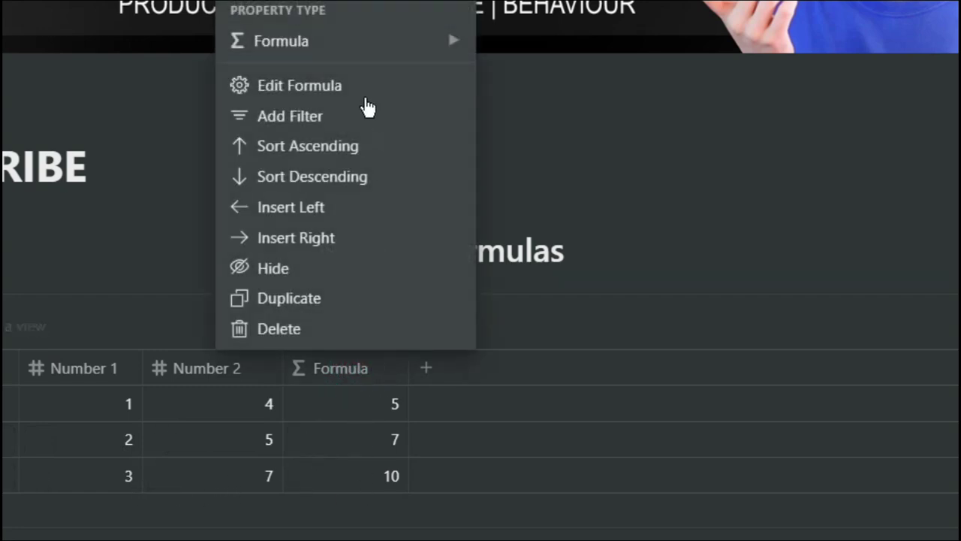
{"action": "left_click", "coordinate": [348, 394]}
{"action": "left_click", "coordinate": [348, 394]}
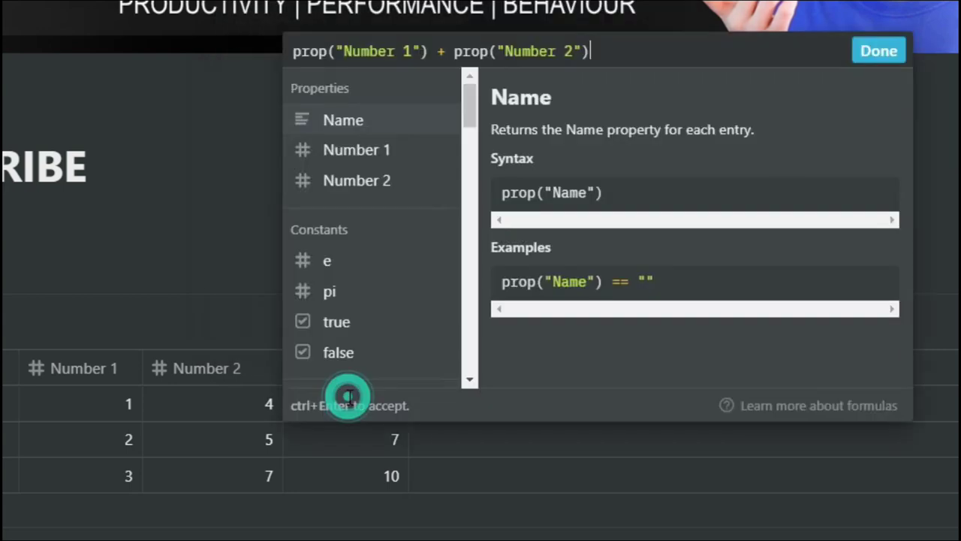
{"action": "left_click", "coordinate": [443, 51]}
{"action": "key", "text": "BackSpace"}
{"action": "type", "text": "-"}
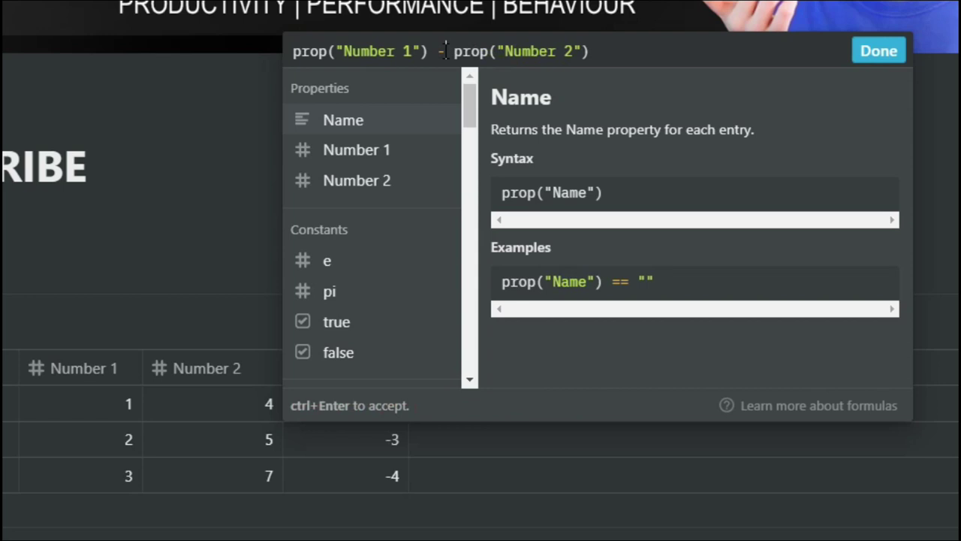
{"action": "left_click", "coordinate": [863, 57]}
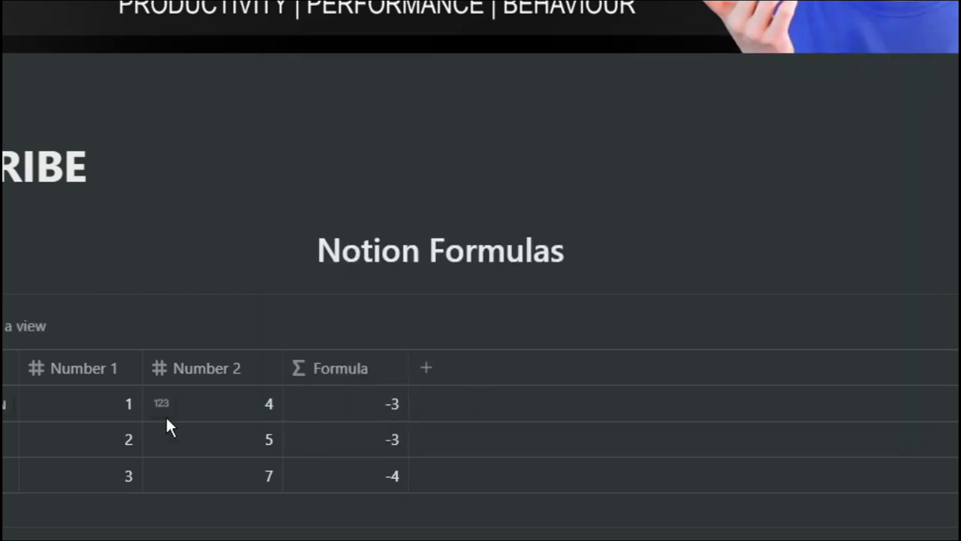
Replace the subtraction in the Formula column with add(prop("Number 1"),prop("Number 2")) and accept it.
{"action": "left_click", "coordinate": [366, 413]}
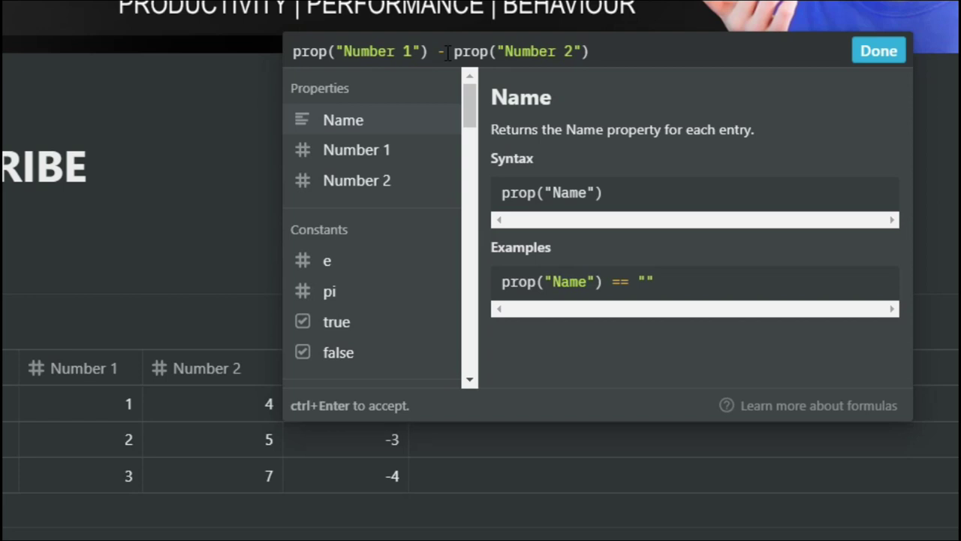
{"action": "left_click_drag", "start_coordinate": [593, 51], "coordinate": [289, 51]}
{"action": "key", "text": "BackSpace"}
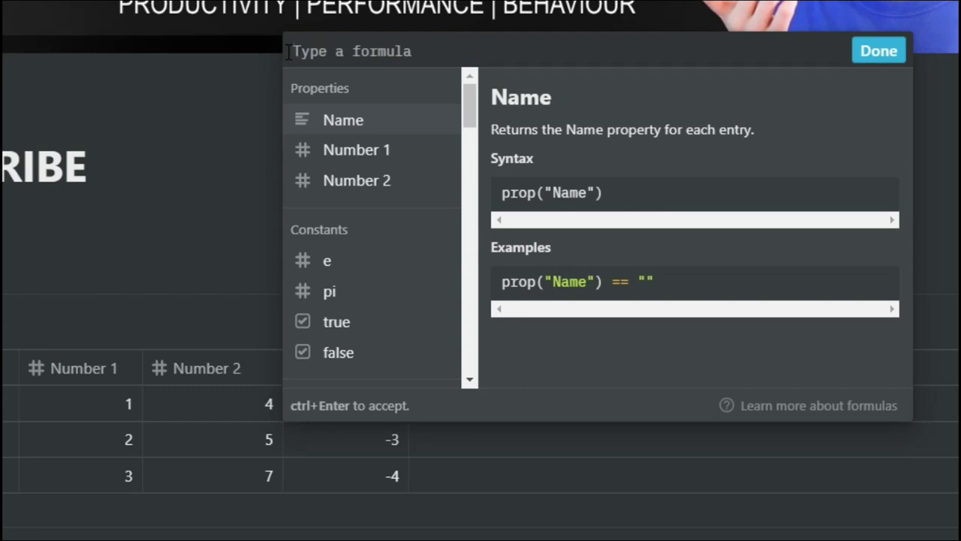
{"action": "type", "text": "add("}
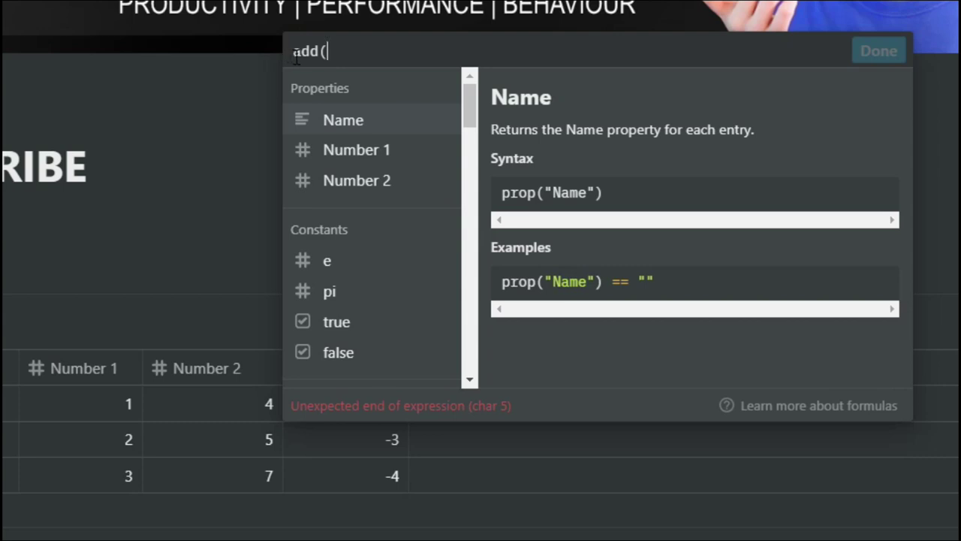
{"action": "left_click", "coordinate": [342, 152]}
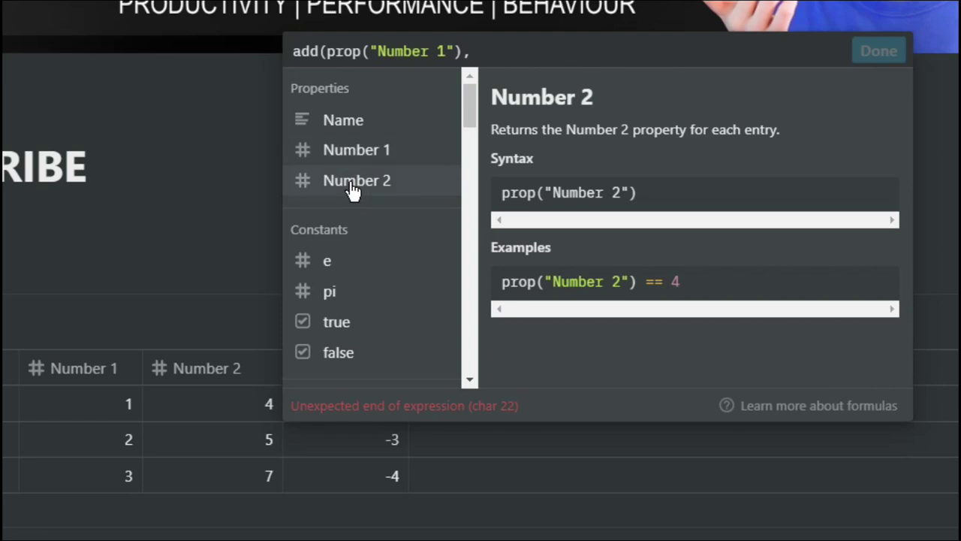
{"action": "left_click", "coordinate": [353, 188]}
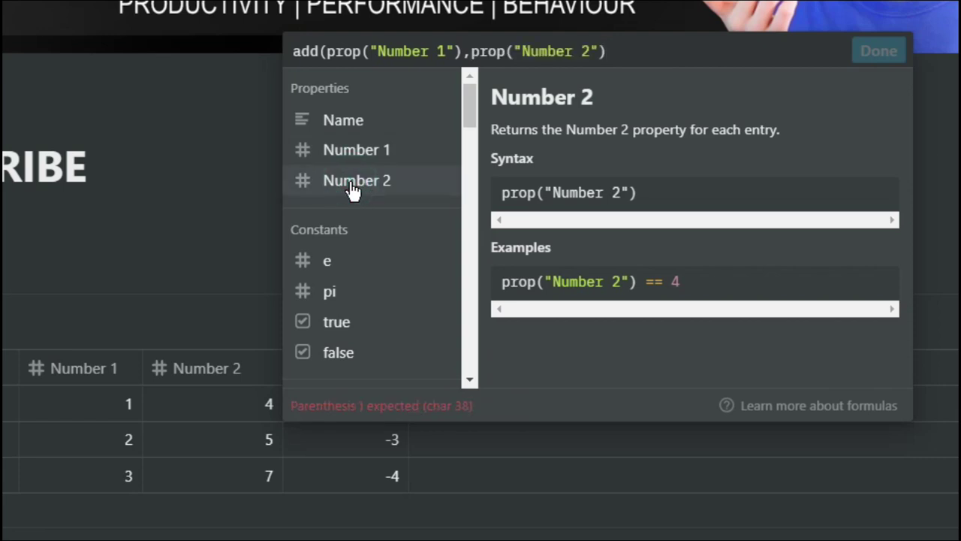
{"action": "type", "text": ")"}
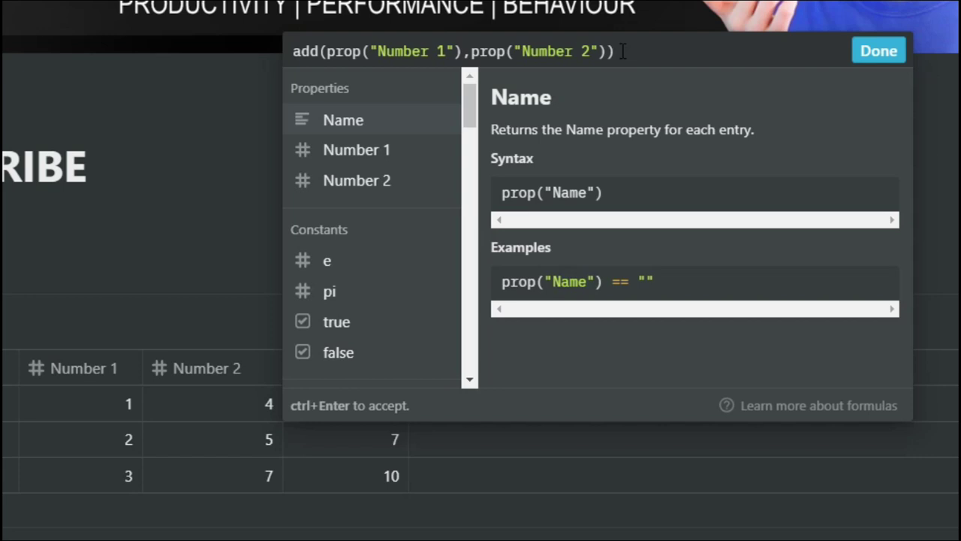
{"action": "key", "text": "BackSpace"}
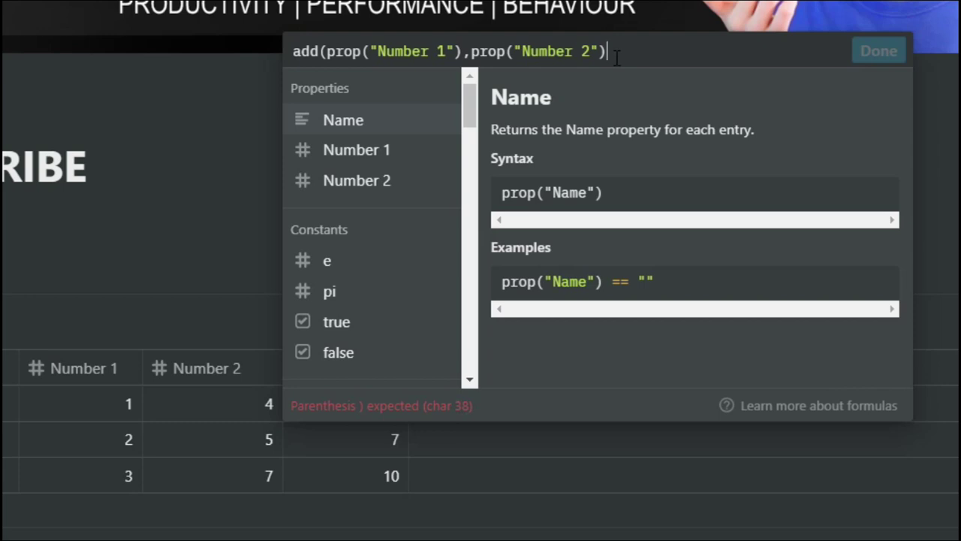
{"action": "type", "text": ")"}
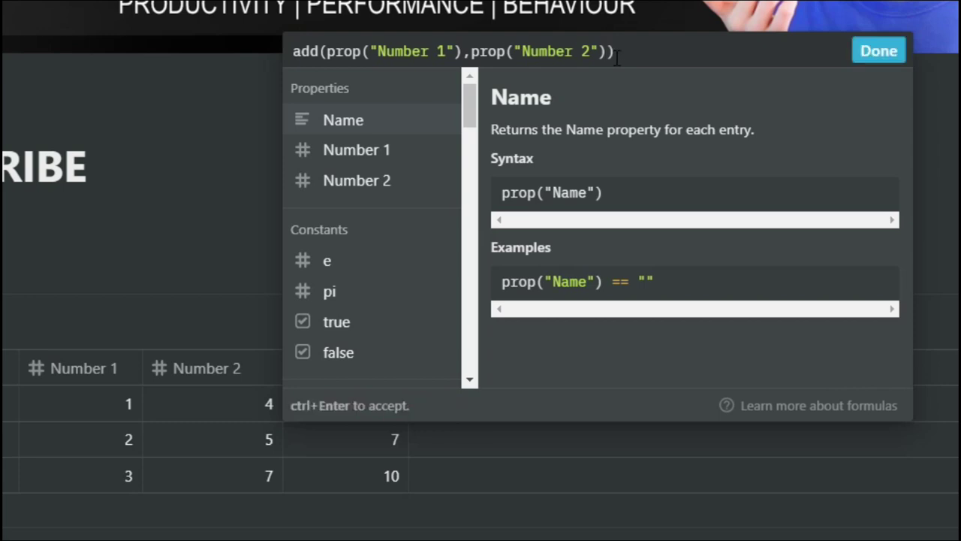
{"action": "left_click", "coordinate": [879, 52]}
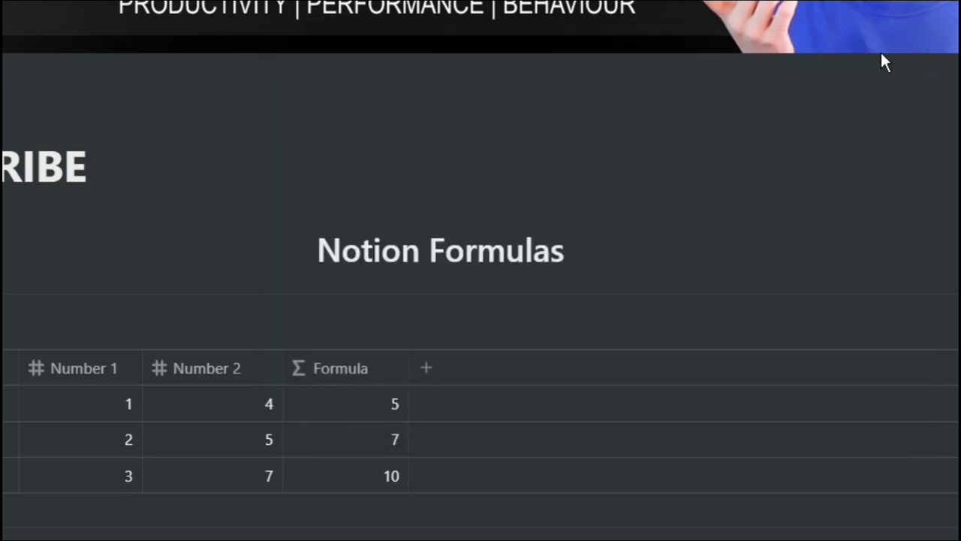
Examine the operators offered in the Formula column's editor, such as add, subtract, multiply and divide, without saving changes.
{"action": "left_click", "coordinate": [385, 407]}
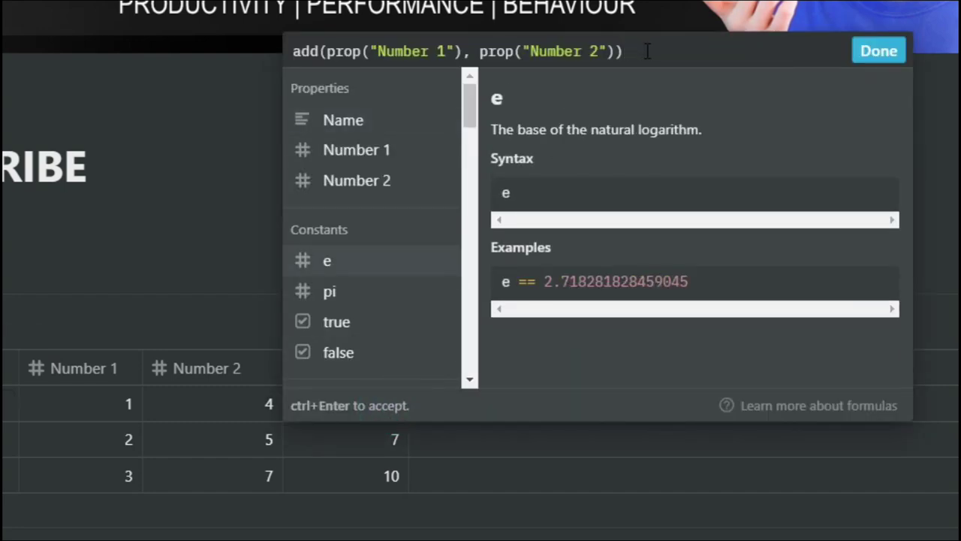
{"action": "left_click_drag", "start_coordinate": [635, 51], "coordinate": [295, 52]}
{"action": "key", "text": "BackSpace"}
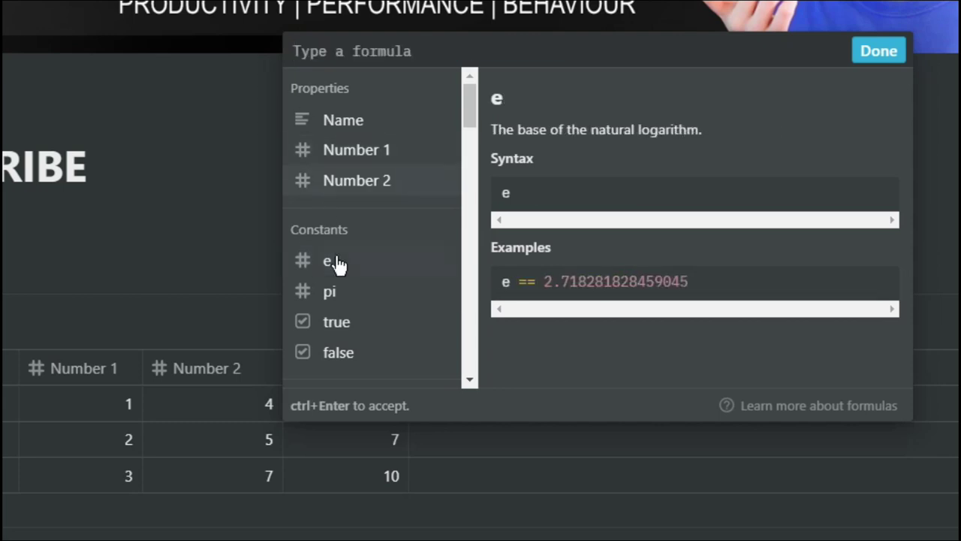
{"action": "scroll", "coordinate": [340, 266], "scroll_direction": "down", "scroll_amount": 5}
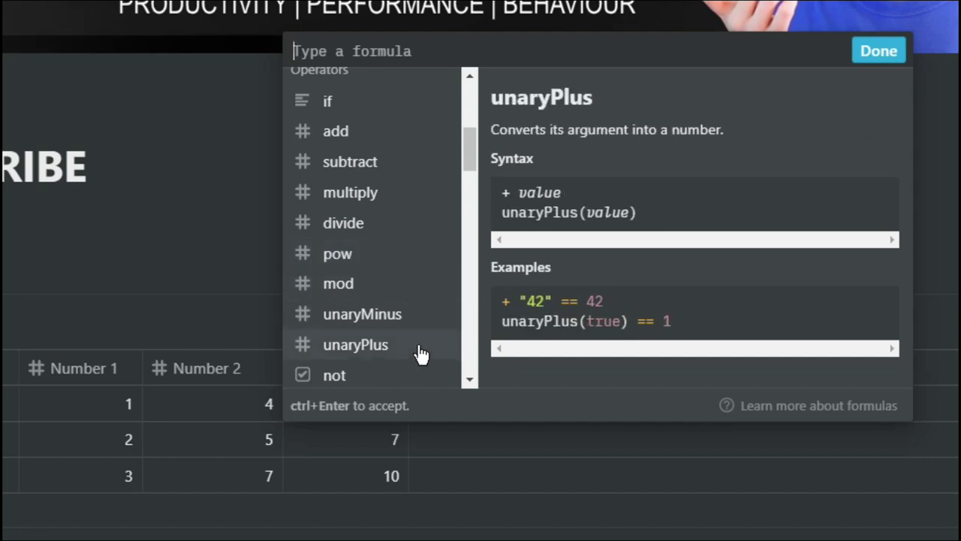
{"action": "left_click", "coordinate": [946, 261]}
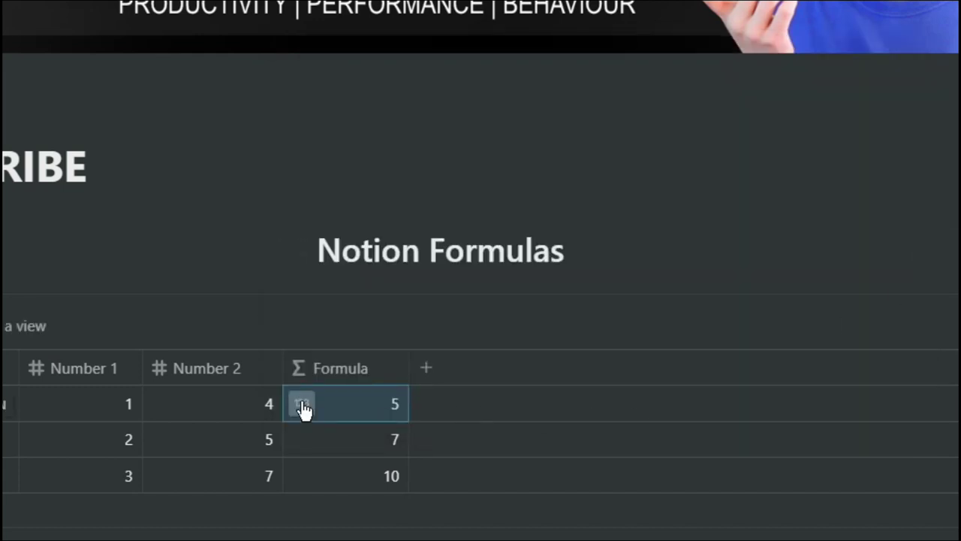
Set Number 1 in the first row to 4.
{"action": "left_click", "coordinate": [99, 403]}
{"action": "key", "text": "BackSpace"}
{"action": "type", "text": "4"}
{"action": "key", "text": "Return"}
Replace the Formula column's add function with the comparison prop("Number 1")==prop("Number 2") and accept it.
{"action": "left_click", "coordinate": [343, 399]}
{"action": "left_click_drag", "start_coordinate": [659, 41], "coordinate": [286, 47]}
{"action": "key", "text": "BackSpace"}
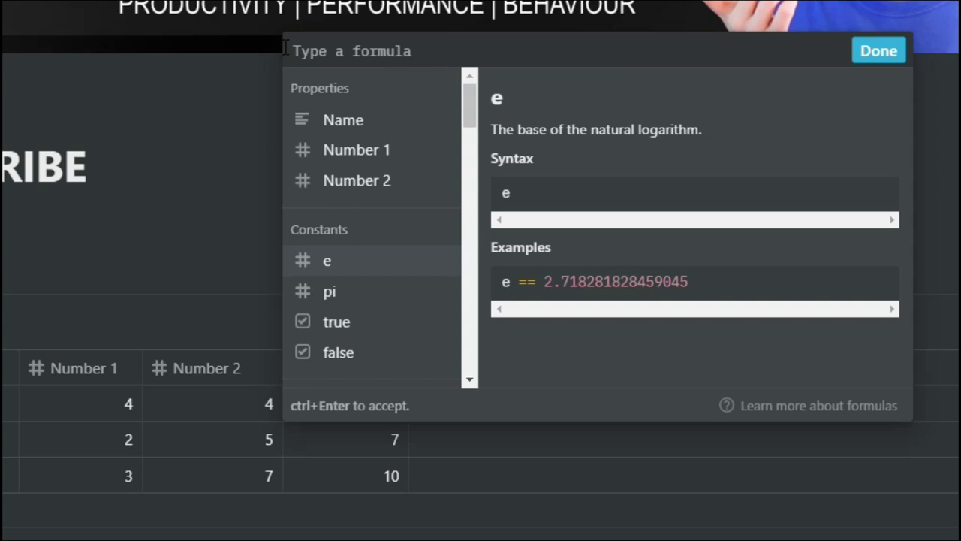
{"action": "left_click", "coordinate": [345, 157]}
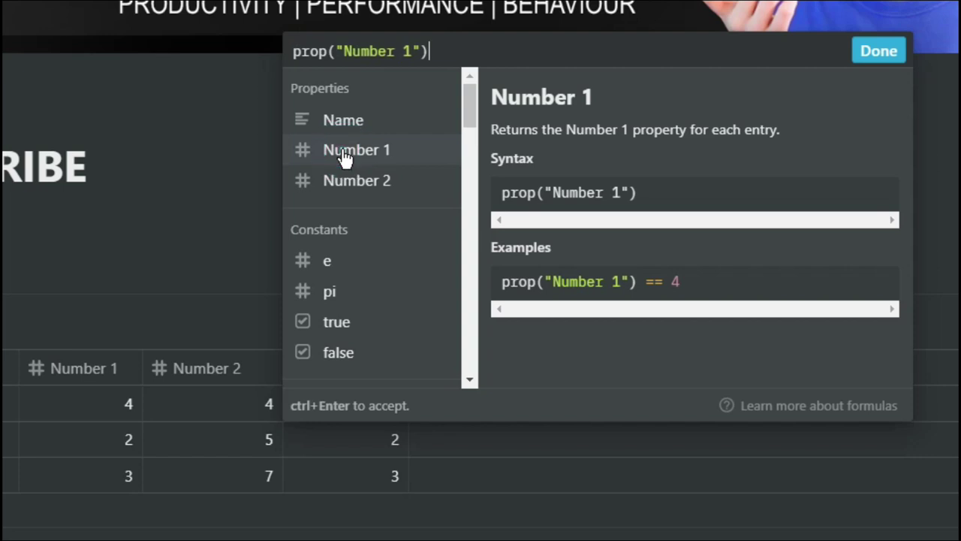
{"action": "type", "text": "="}
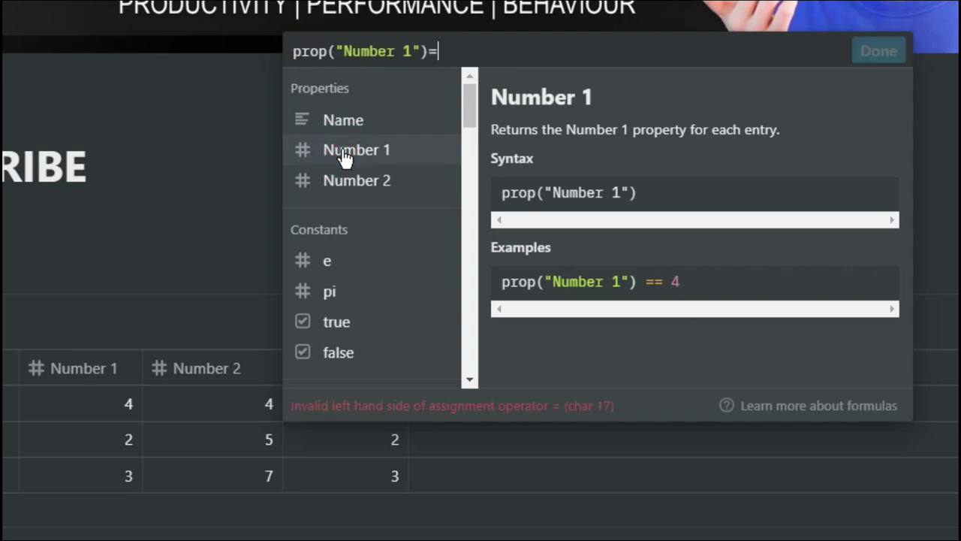
{"action": "type", "text": "="}
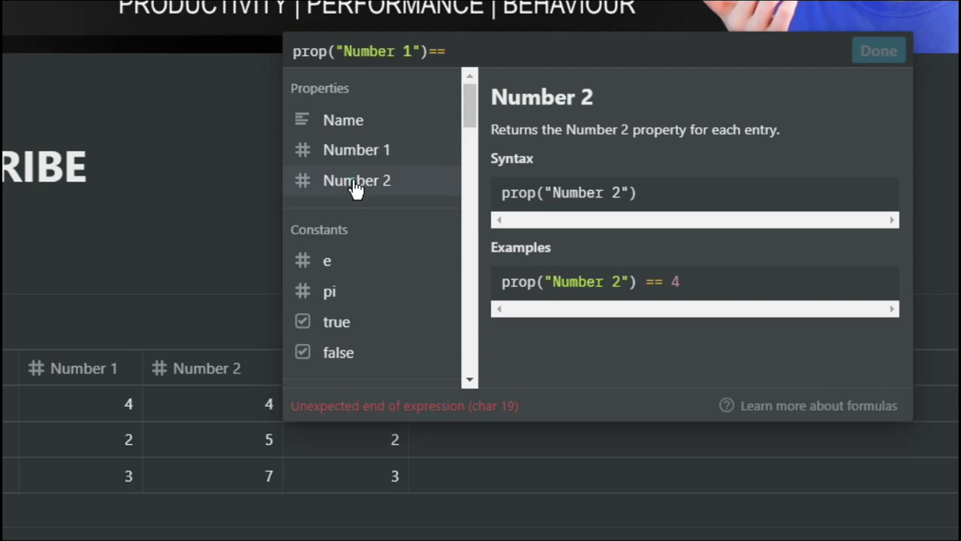
{"action": "left_click", "coordinate": [355, 187]}
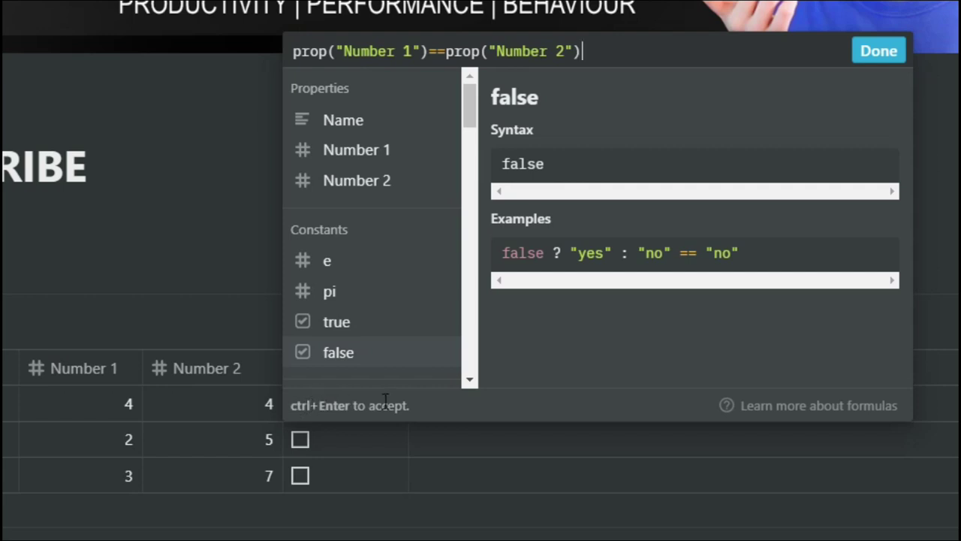
{"action": "left_click", "coordinate": [880, 51]}
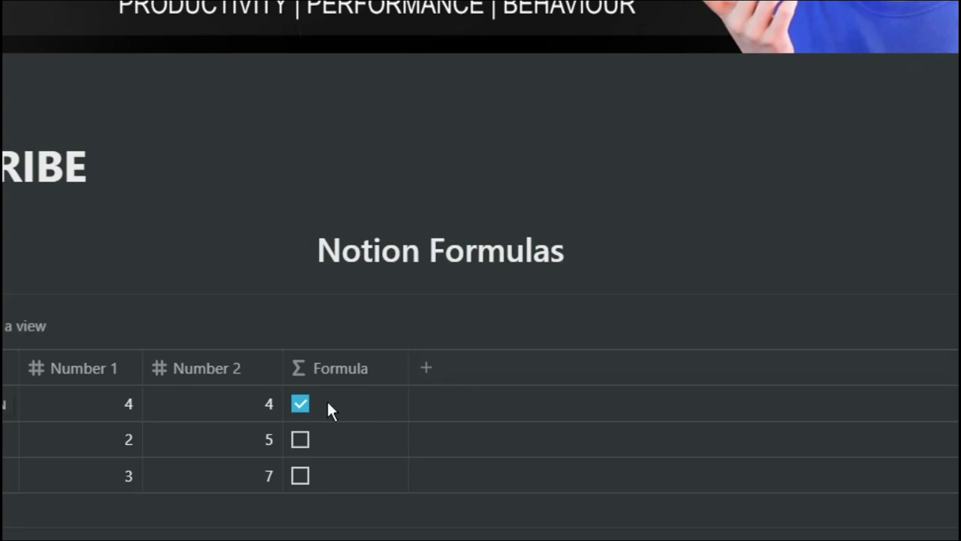
Change the equality comparison in the Formula column to prop("Number 1") <= prop("Number 2") and accept it.
{"action": "left_click", "coordinate": [299, 476]}
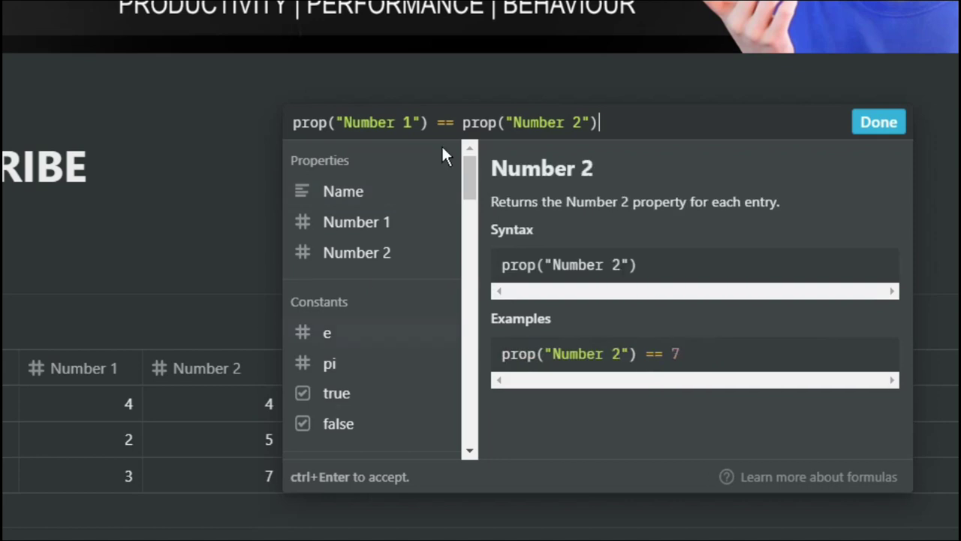
{"action": "left_click", "coordinate": [445, 121]}
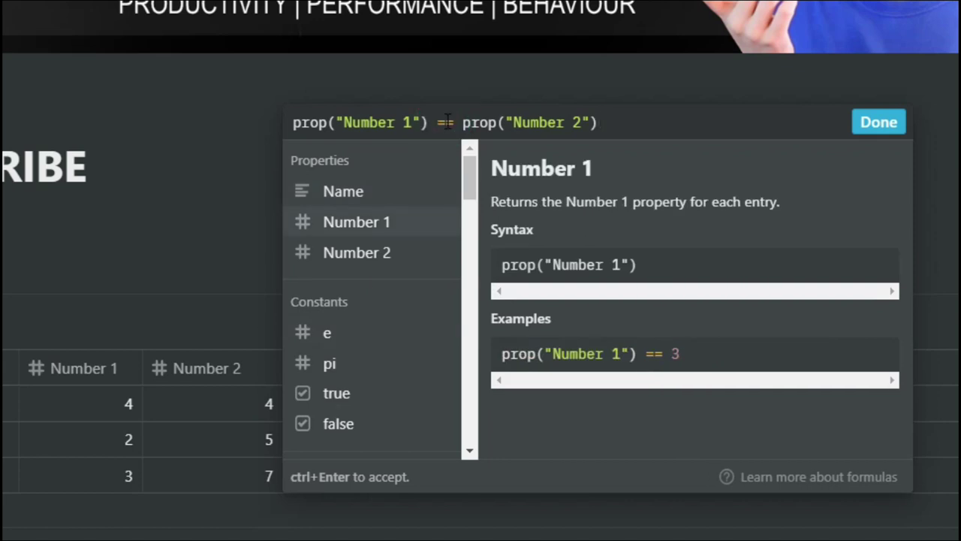
{"action": "key", "text": "BackSpace"}
{"action": "type", "text": "<"}
{"action": "left_click", "coordinate": [874, 123]}
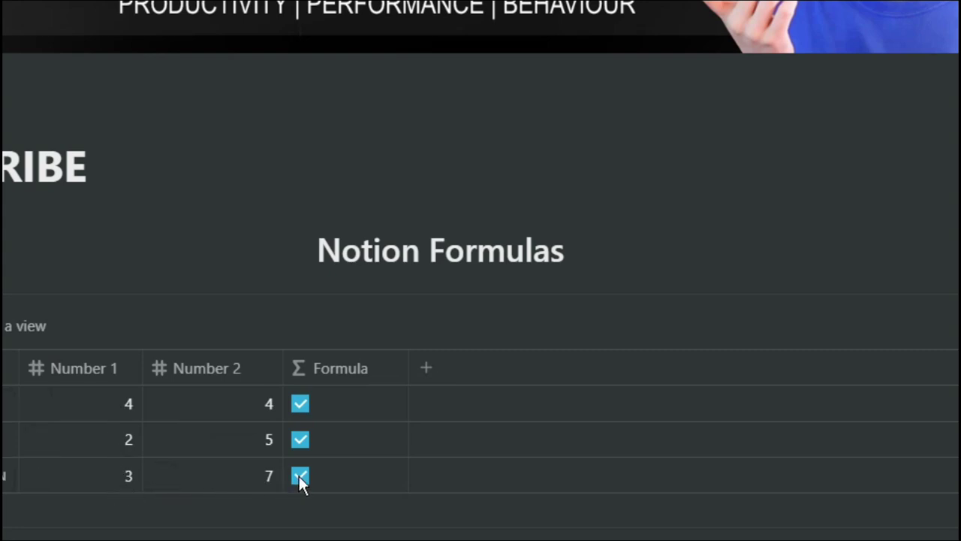
Set Number 1 in the third row to 8.
{"action": "left_click", "coordinate": [127, 475]}
{"action": "key", "text": "BackSpace"}
{"action": "type", "text": "8"}
{"action": "left_click", "coordinate": [191, 480]}
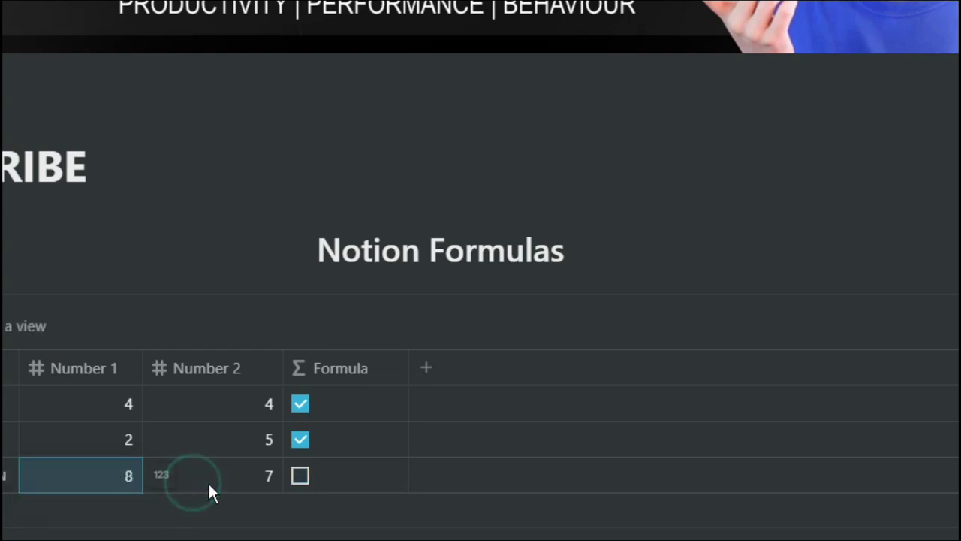
Change the comparison operator in the Formula column to >=, making it prop("Number 1") >= prop("Number 2"), and accept it.
{"action": "left_click", "coordinate": [337, 477]}
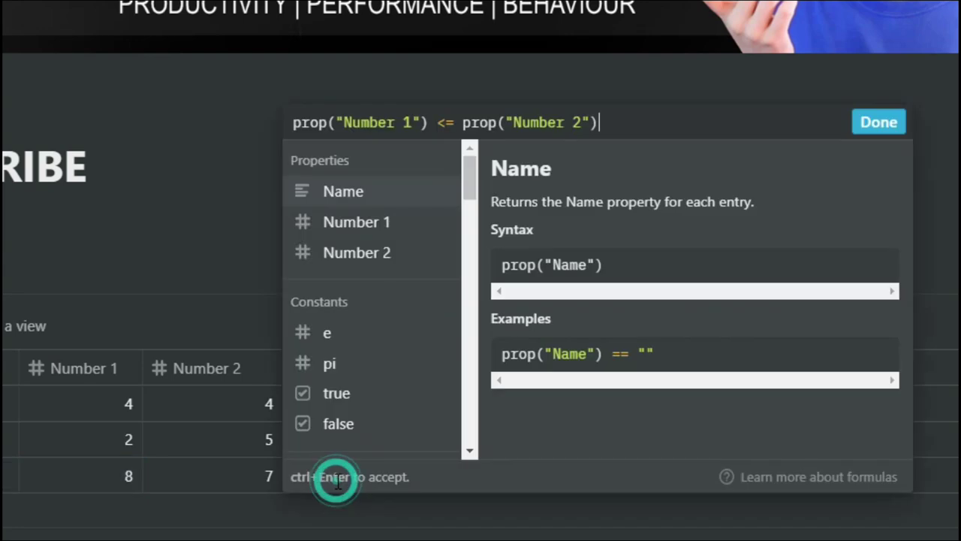
{"action": "left_click", "coordinate": [446, 122]}
{"action": "key", "text": "BackSpace"}
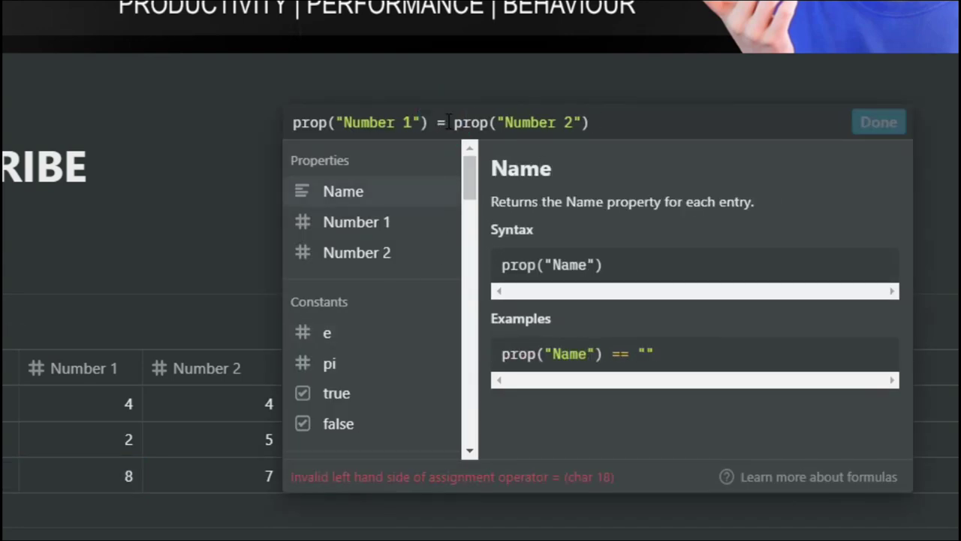
{"action": "type", "text": ">"}
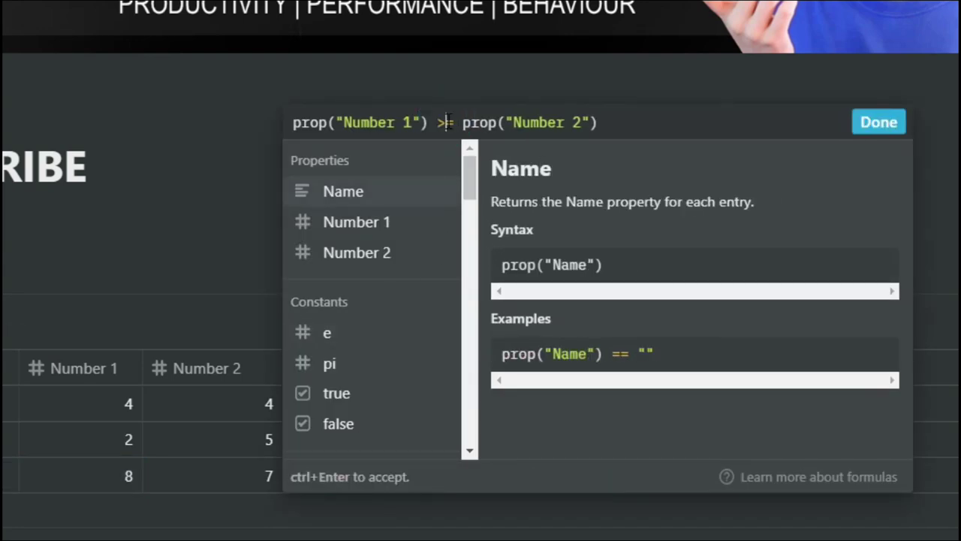
{"action": "left_click", "coordinate": [880, 124]}
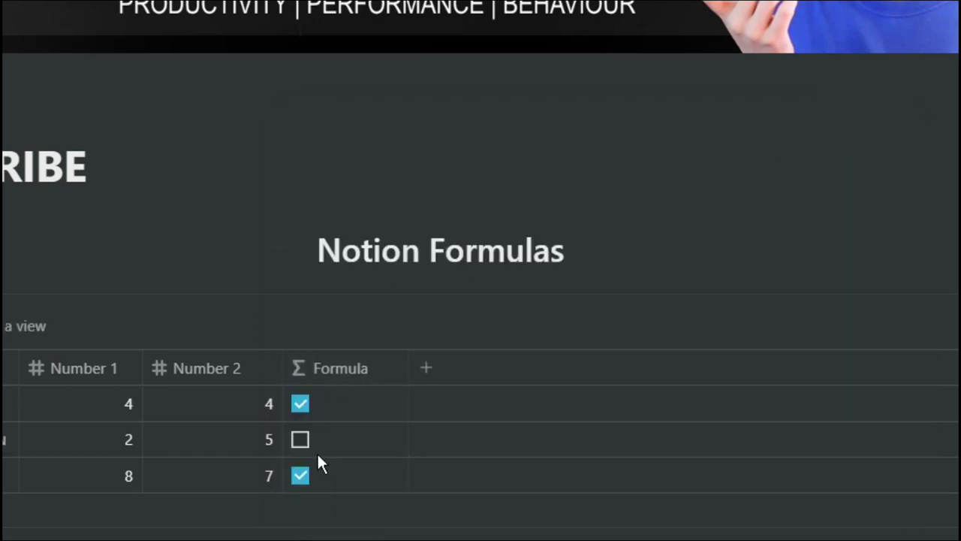